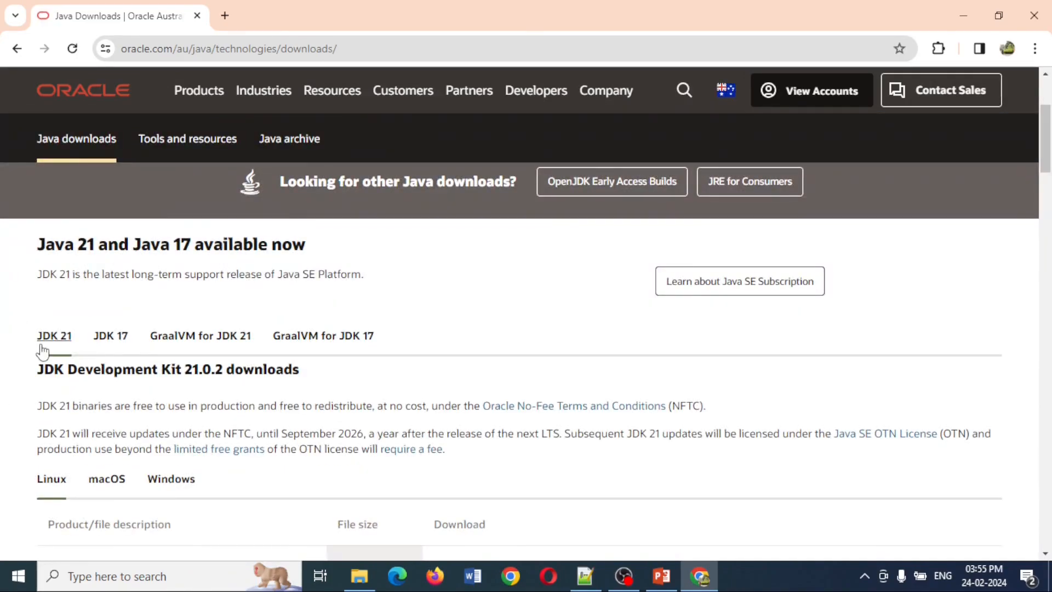
Look through the JDK 21 downloads for Linux and macOS, and switch the list to the Windows files
{"action": "scroll", "coordinate": [112, 347], "scroll_direction": "down", "scroll_amount": 1}
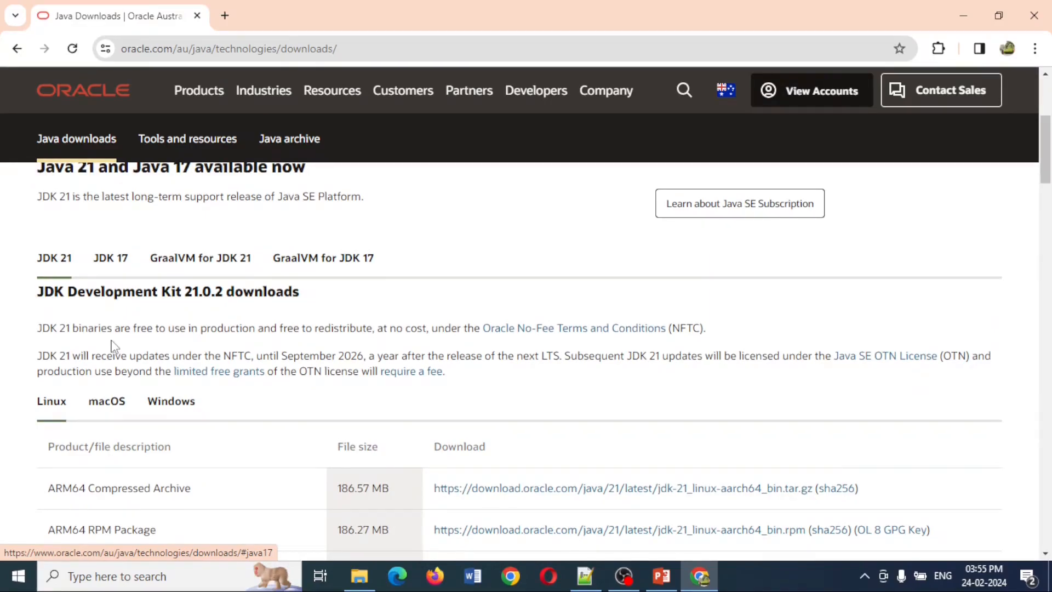
{"action": "scroll", "coordinate": [113, 346], "scroll_direction": "down", "scroll_amount": 1}
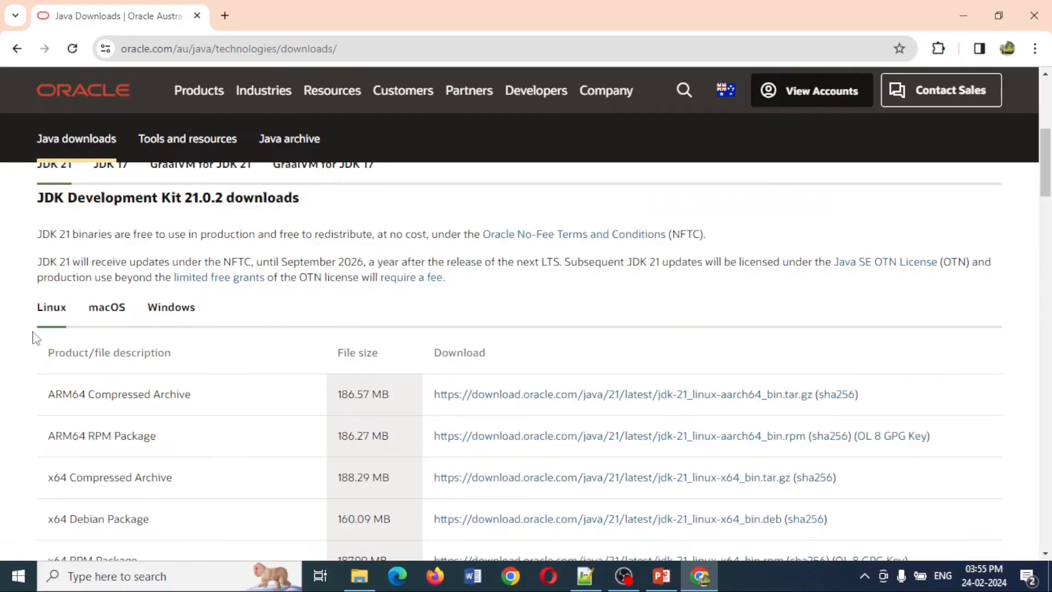
{"action": "scroll", "coordinate": [34, 337], "scroll_direction": "down", "scroll_amount": 1}
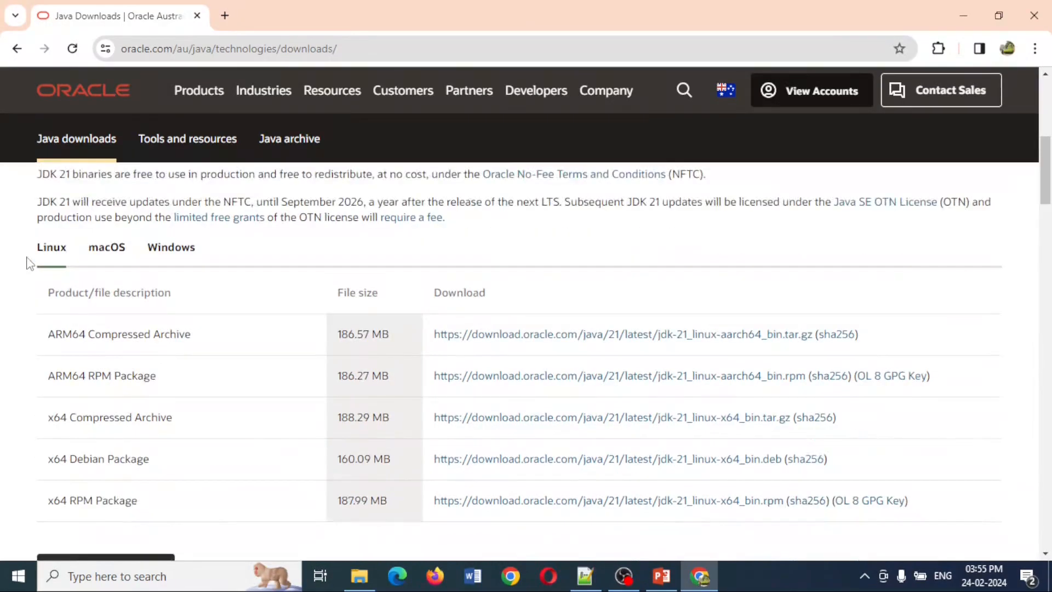
{"action": "left_click", "coordinate": [96, 261]}
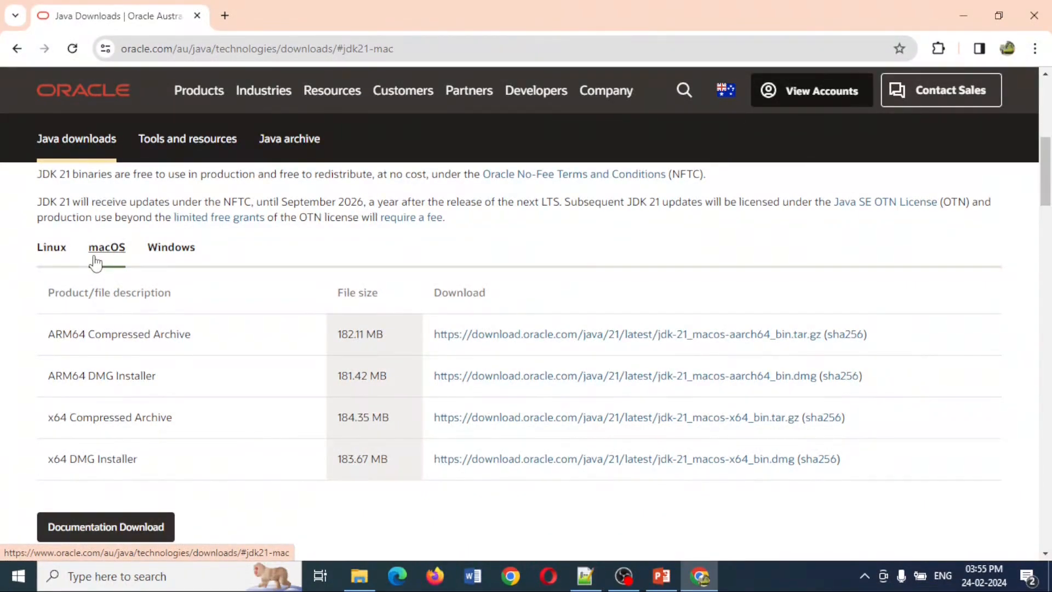
{"action": "left_click", "coordinate": [170, 249]}
{"action": "scroll", "coordinate": [17, 368], "scroll_direction": "up", "scroll_amount": 1}
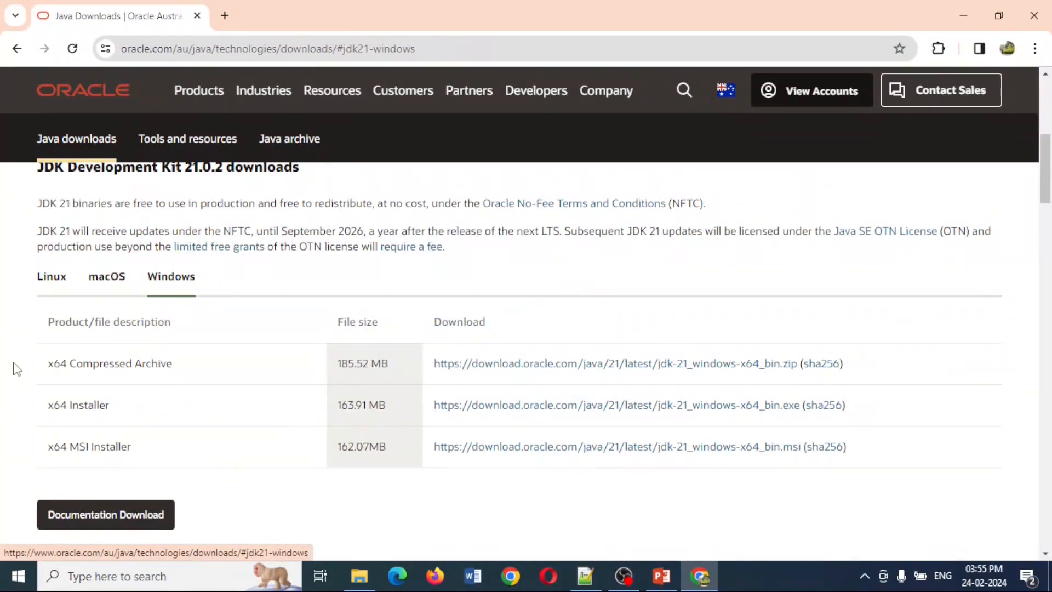
{"action": "scroll", "coordinate": [17, 369], "scroll_direction": "up", "scroll_amount": 2}
{"action": "scroll", "coordinate": [17, 369], "scroll_direction": "down", "scroll_amount": 2}
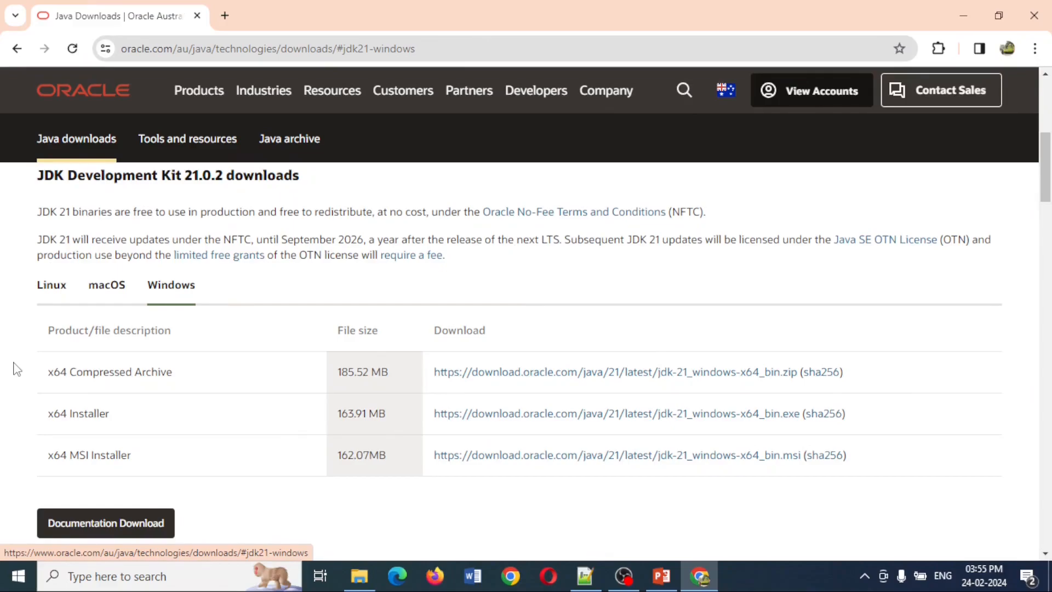
View the Java 11 and Java 8 downloads offered to Java SE subscribers further down the page
{"action": "scroll", "coordinate": [17, 368], "scroll_direction": "down", "scroll_amount": 15}
{"action": "left_click", "coordinate": [335, 265]}
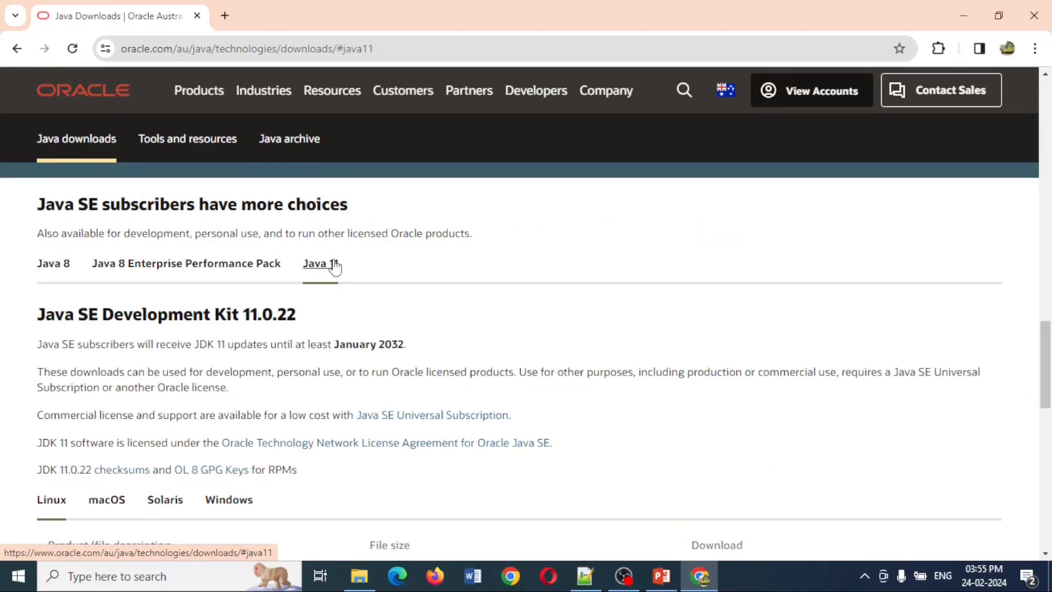
{"action": "left_click", "coordinate": [44, 267]}
Download the JDK 21 x64 Installer for Windows, jdk-21_windows-x64_bin.exe
{"action": "scroll", "coordinate": [11, 346], "scroll_direction": "down", "scroll_amount": 1}
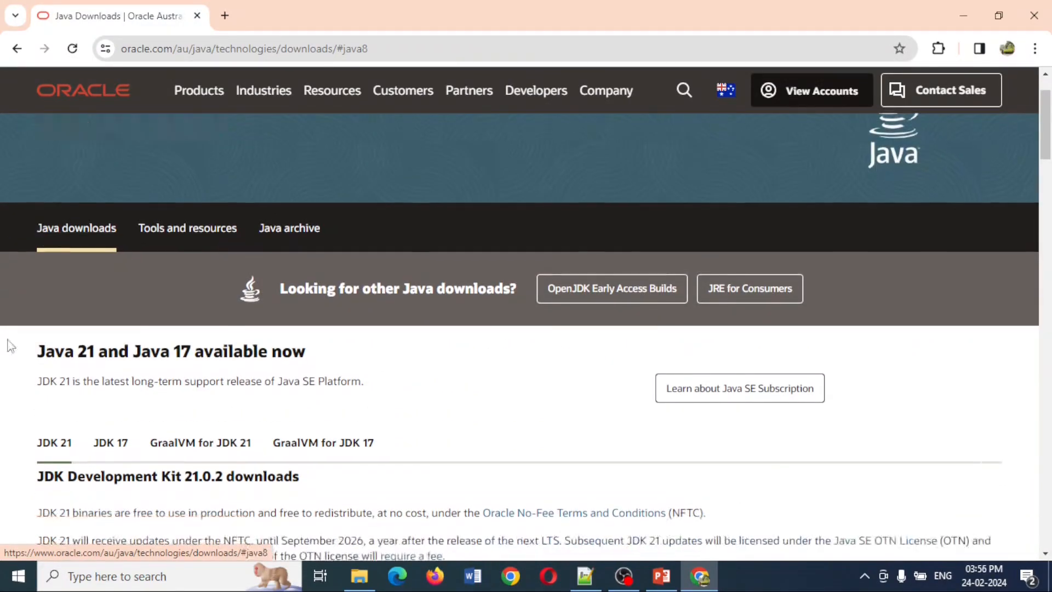
{"action": "scroll", "coordinate": [11, 346], "scroll_direction": "down", "scroll_amount": 3}
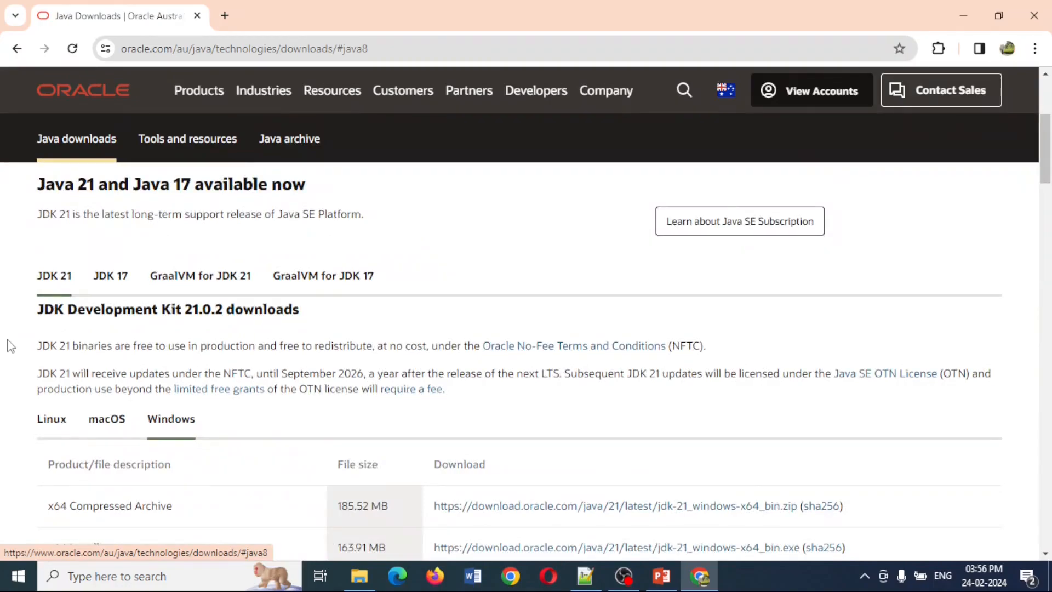
{"action": "scroll", "coordinate": [11, 345], "scroll_direction": "down", "scroll_amount": 4}
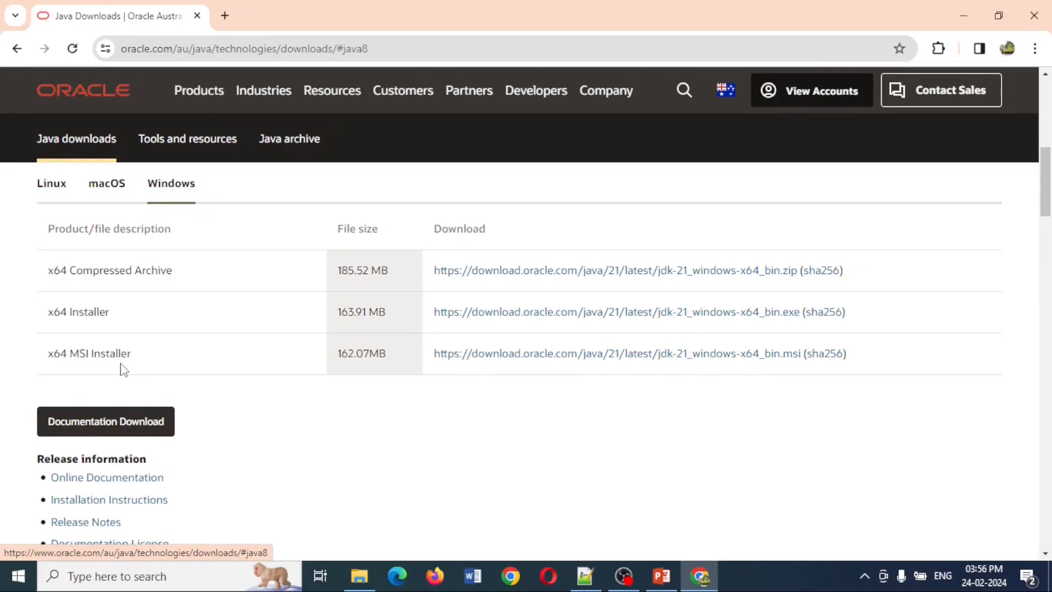
{"action": "left_click", "coordinate": [519, 312]}
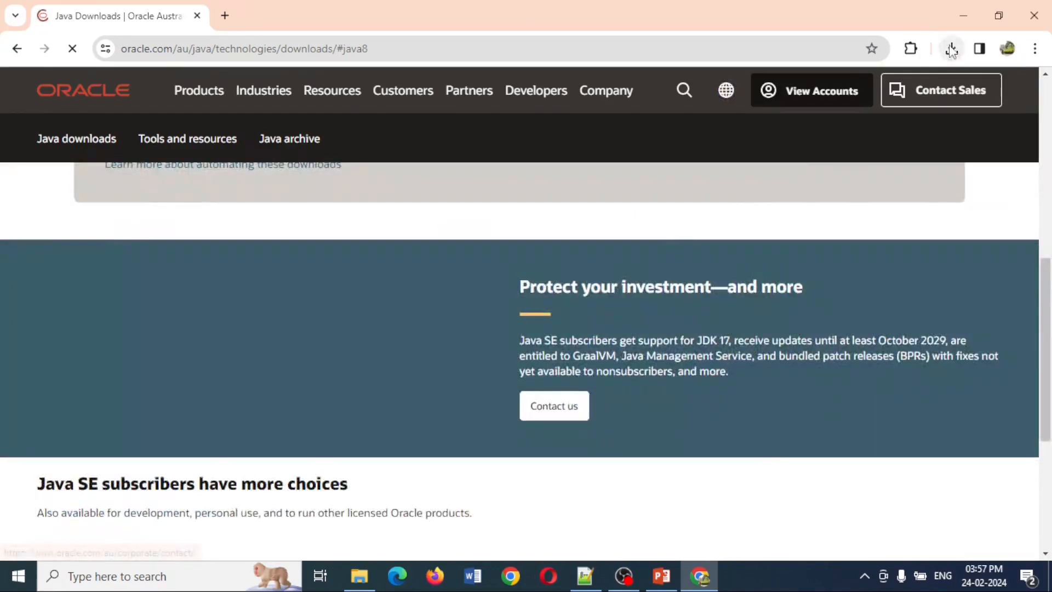
Show the downloaded jdk-21_windows-x64_bin.exe in its folder from the recent download history and run it
{"action": "left_click", "coordinate": [951, 50]}
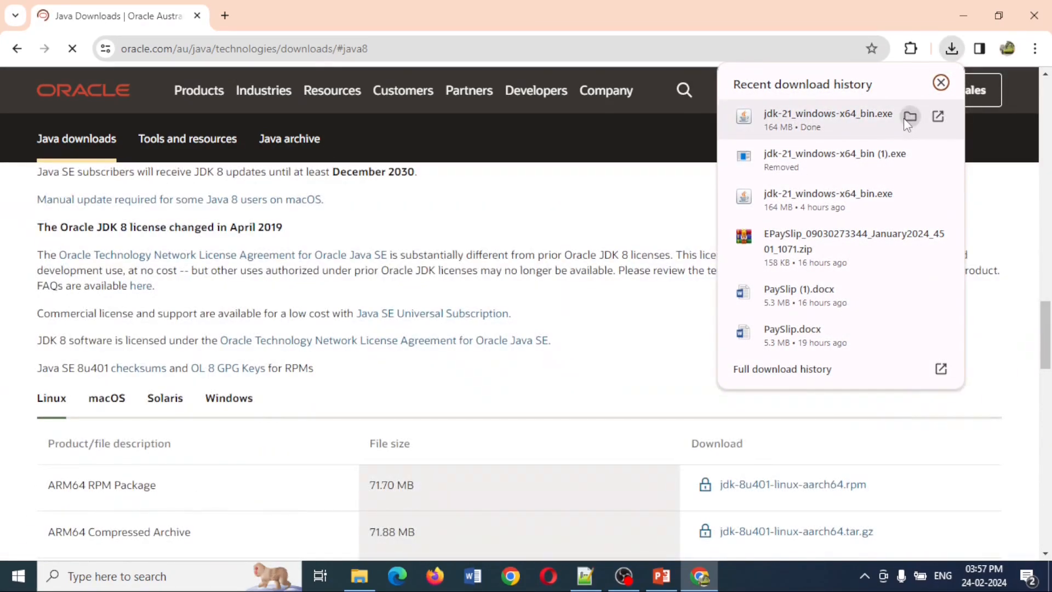
{"action": "left_click", "coordinate": [903, 117]}
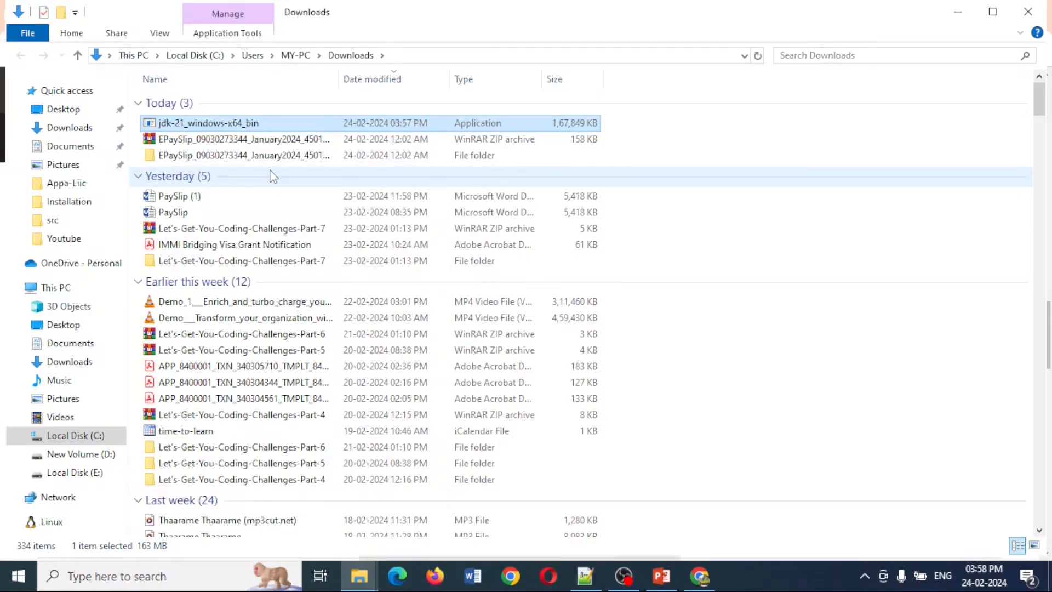
{"action": "double_click", "coordinate": [260, 124]}
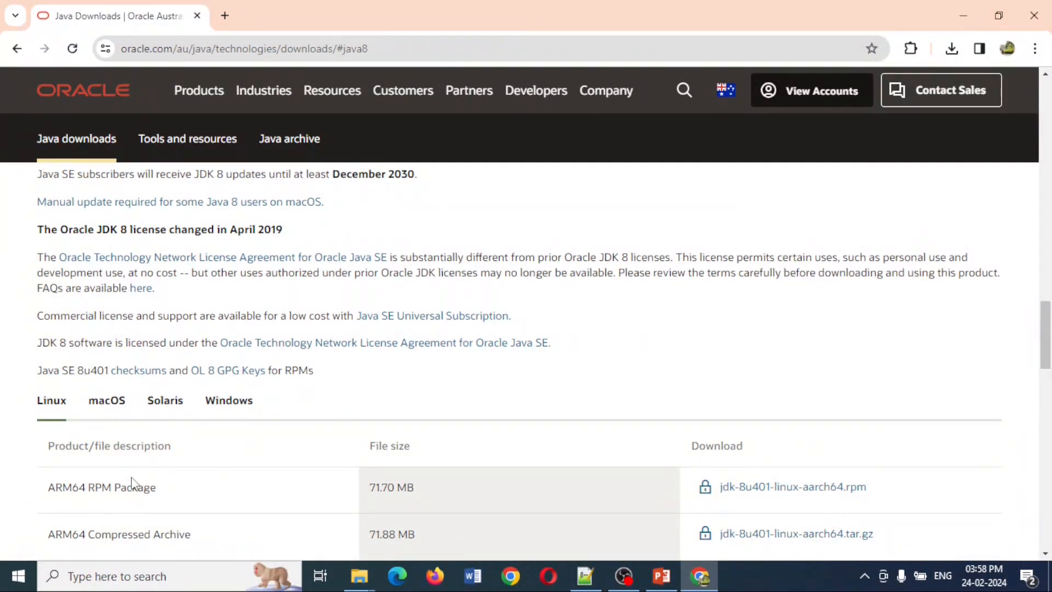
Return to the JDK 21 section of the Java downloads page and show its Windows files
{"action": "scroll", "coordinate": [86, 232], "scroll_direction": "up", "scroll_amount": 2}
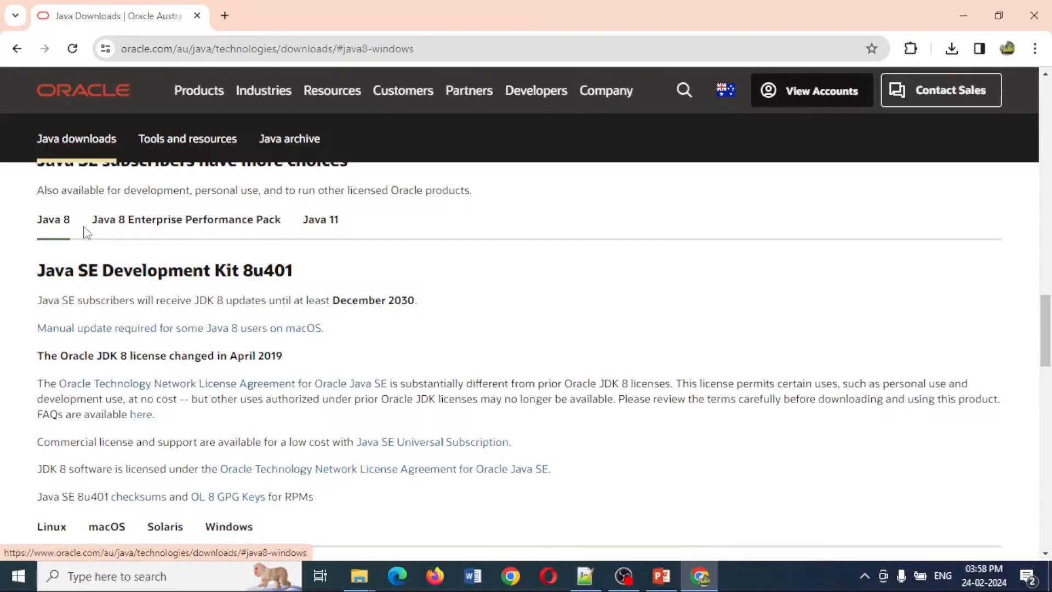
{"action": "scroll", "coordinate": [85, 238], "scroll_direction": "up", "scroll_amount": 10}
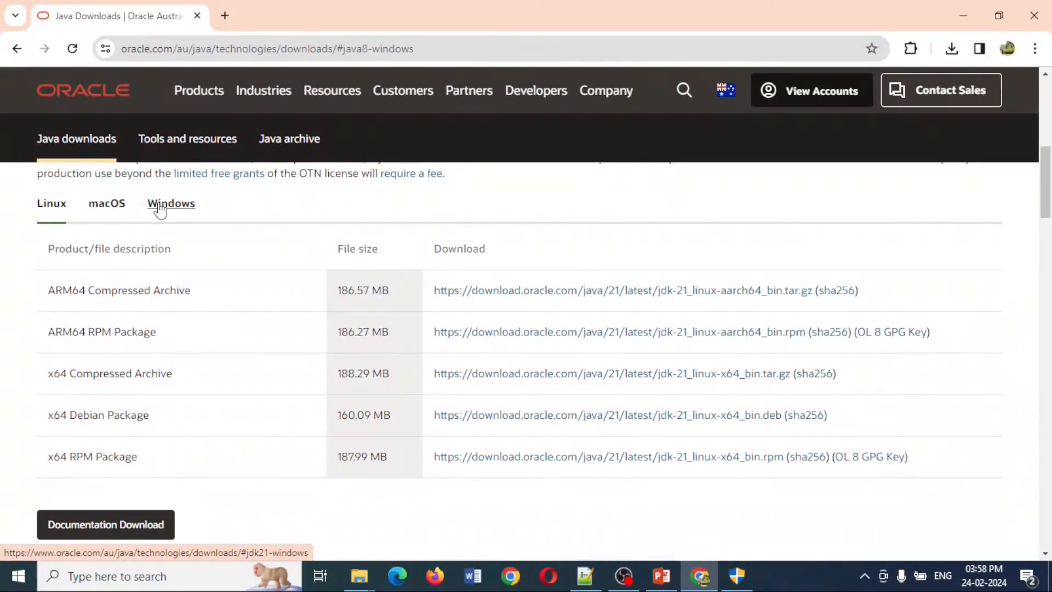
{"action": "left_click", "coordinate": [159, 208]}
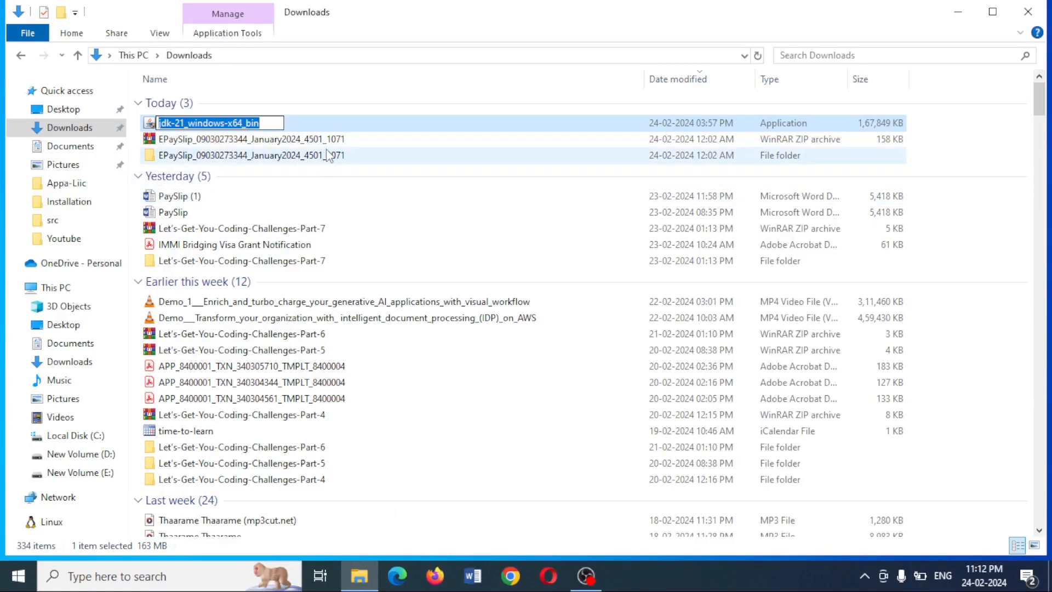
Run jdk-21_windows-x64_bin from the Downloads folder, allow it to make changes, and proceed past the setup welcome page
{"action": "double_click", "coordinate": [334, 130]}
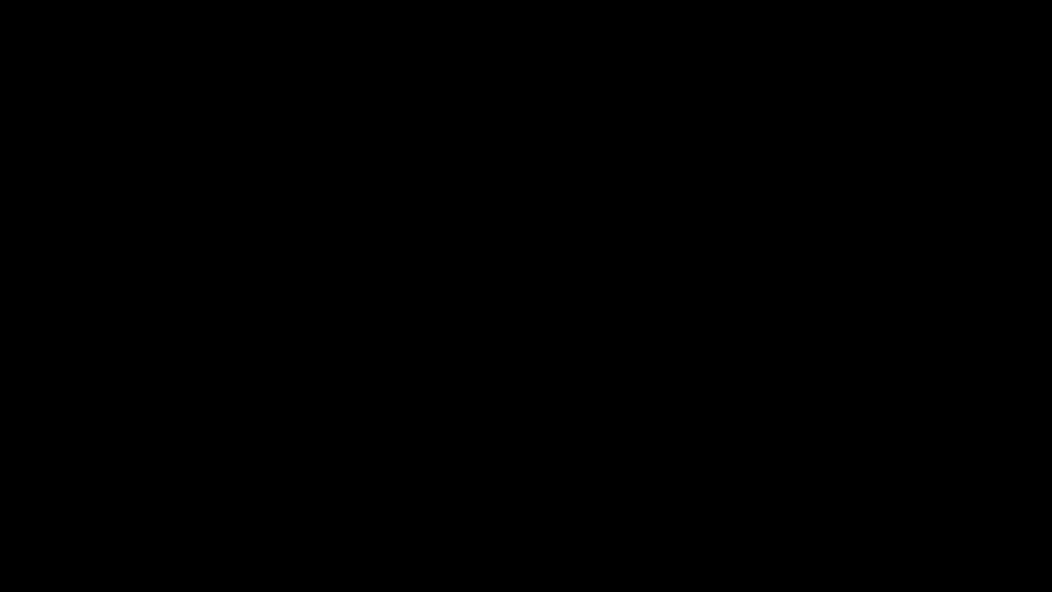
{"action": "left_click", "coordinate": [462, 399]}
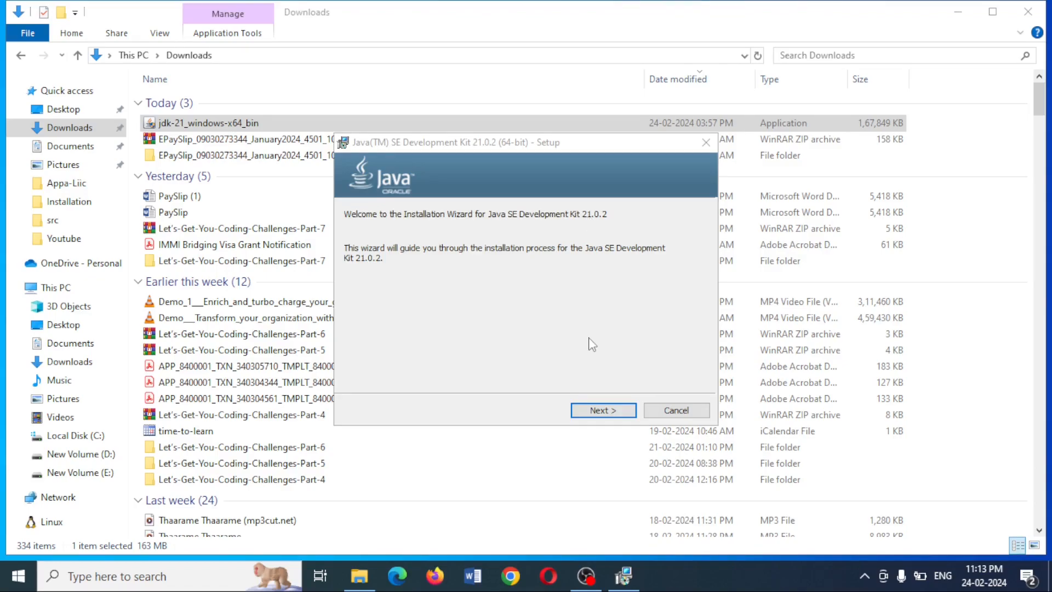
{"action": "left_click", "coordinate": [603, 410]}
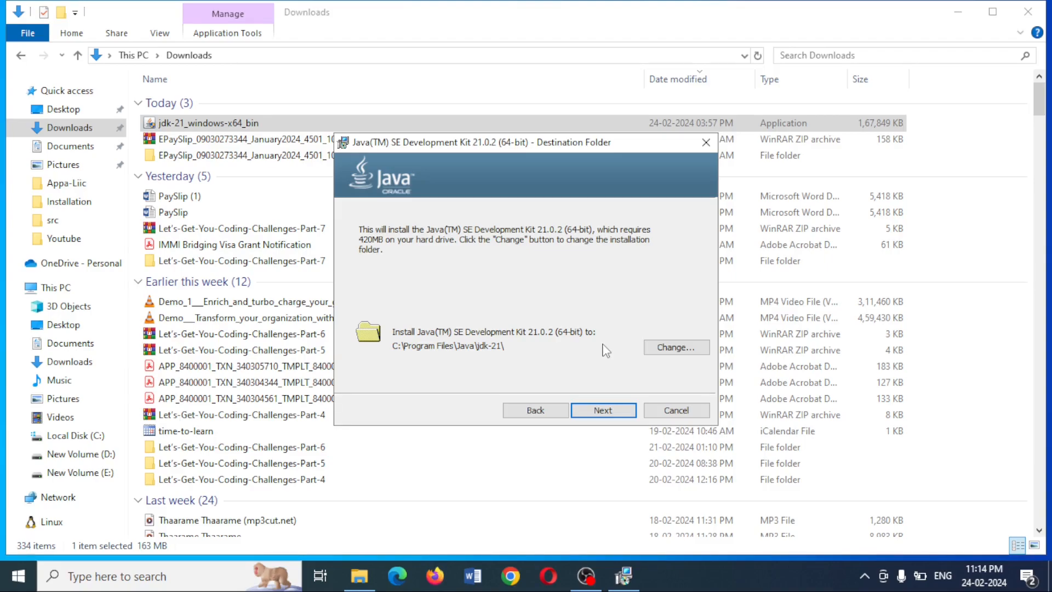
Check the option to change the destination folder, keep C:\Program Files\Java\jdk-21\, and start the JDK installation
{"action": "left_click", "coordinate": [676, 347]}
{"action": "left_click", "coordinate": [606, 410]}
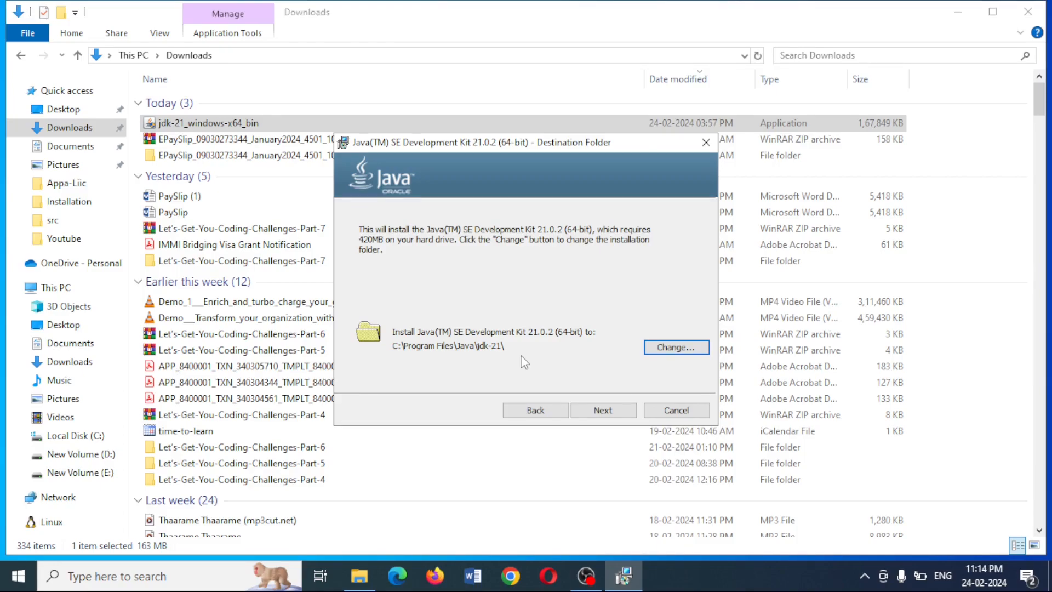
{"action": "left_click", "coordinate": [603, 410]}
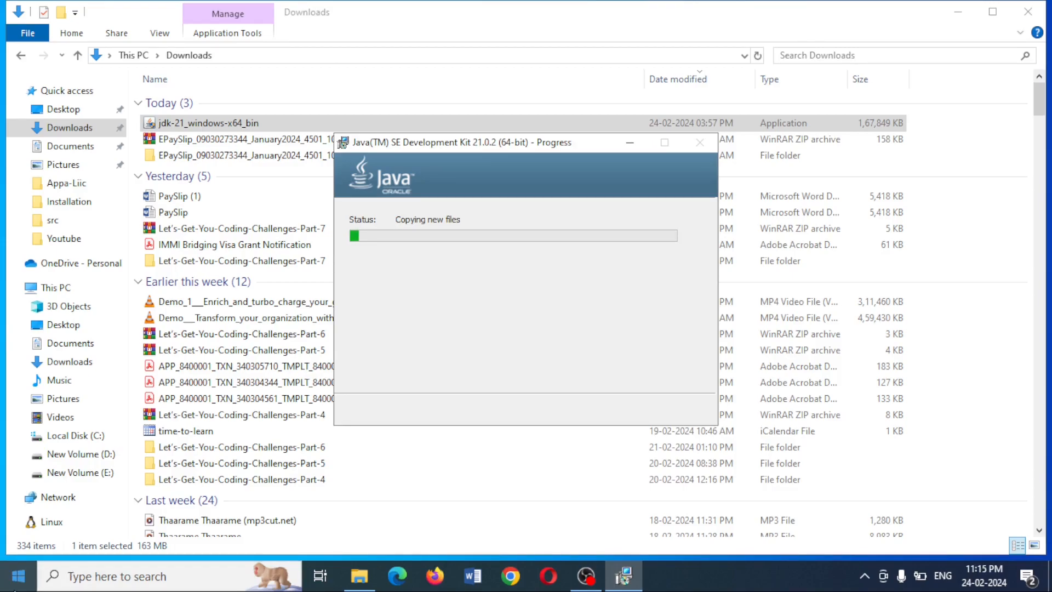
Search Windows for cmd and open Command Prompt while the JDK installation runs
{"action": "left_click", "coordinate": [89, 579]}
{"action": "type", "text": "cm"}
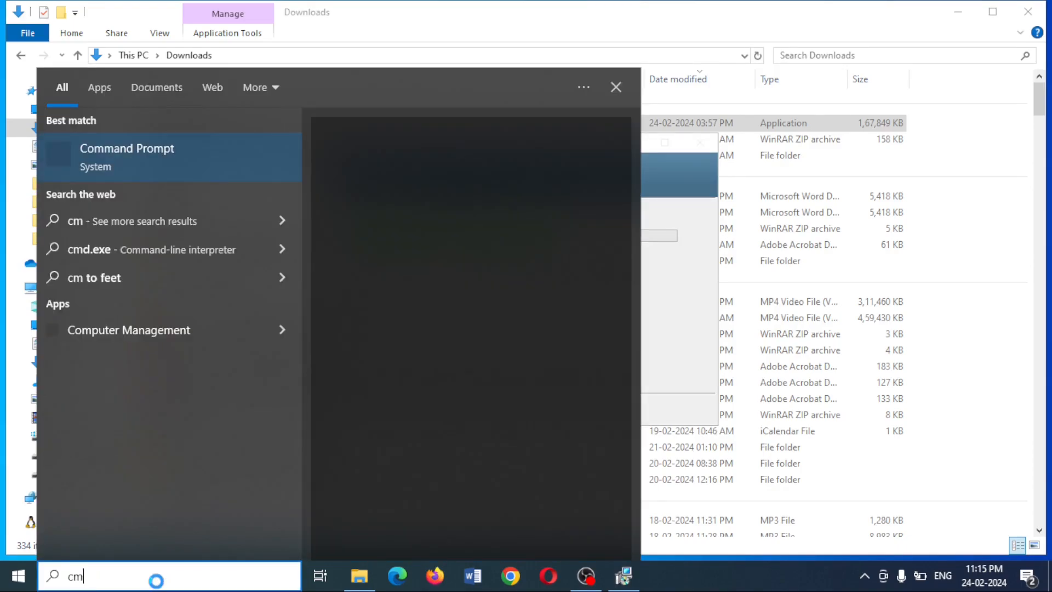
{"action": "type", "text": "d"}
{"action": "left_click", "coordinate": [128, 158]}
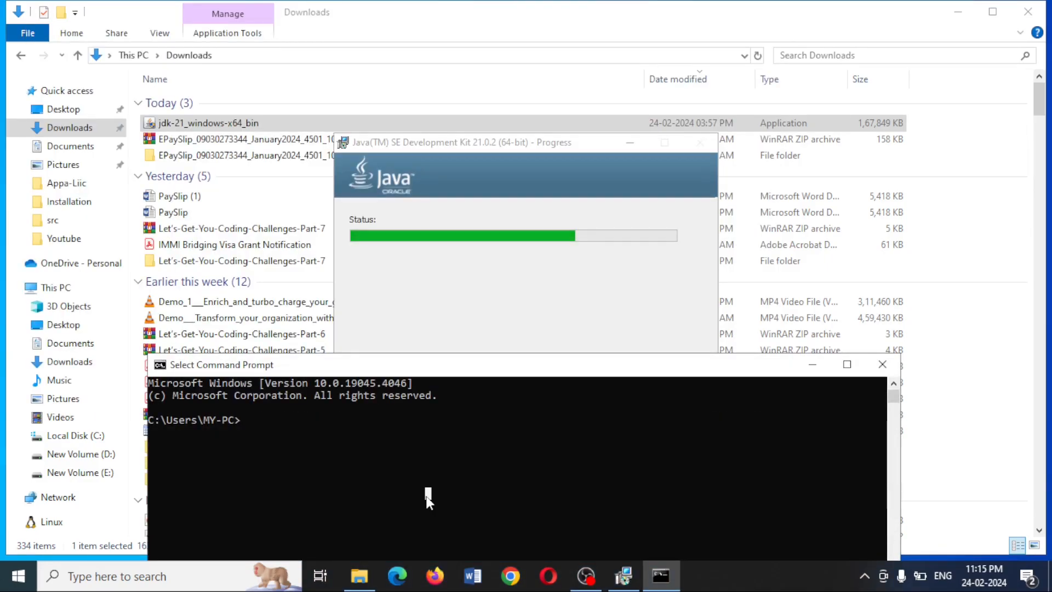
Check the Java version with java -version in Command Prompt, and move the window higher on the desktop
{"action": "type", "text": "ja"}
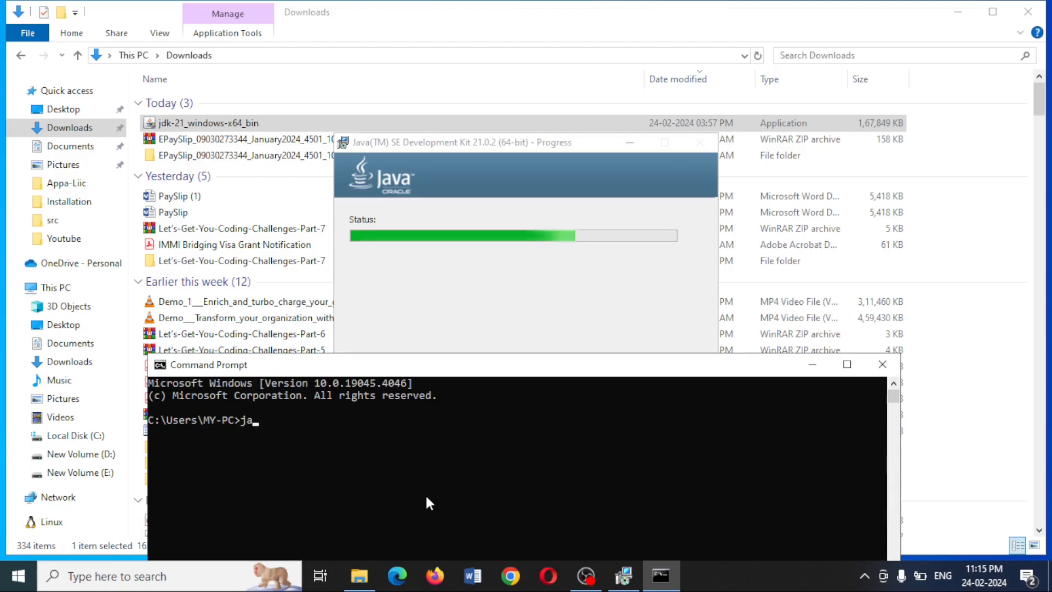
{"action": "type", "text": "va -v"}
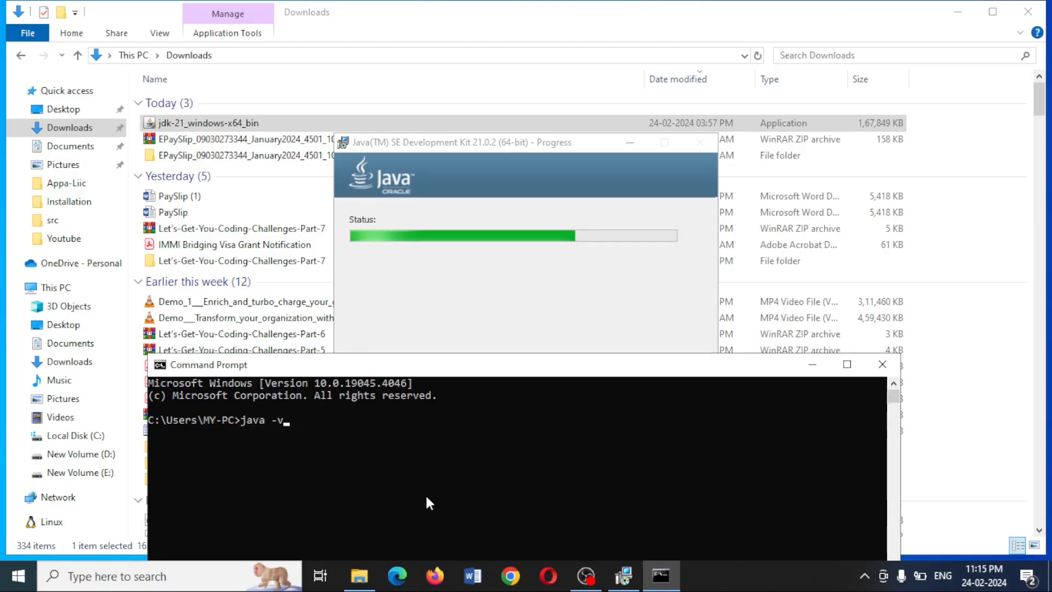
{"action": "type", "text": "ersi"}
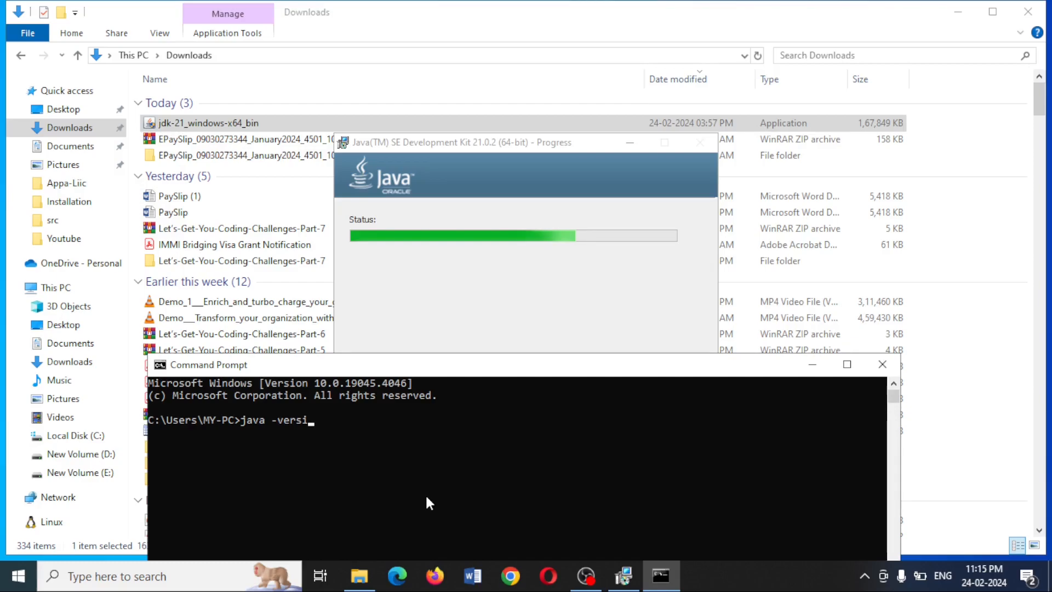
{"action": "type", "text": "on"}
{"action": "key", "text": "Return"}
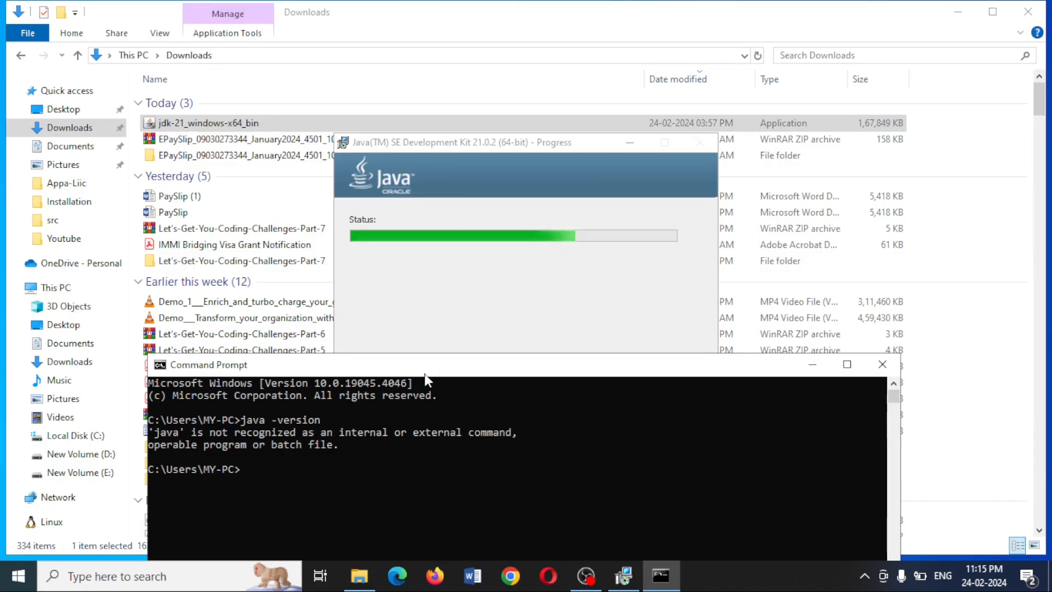
{"action": "left_click_drag", "start_coordinate": [428, 378], "coordinate": [448, 304]}
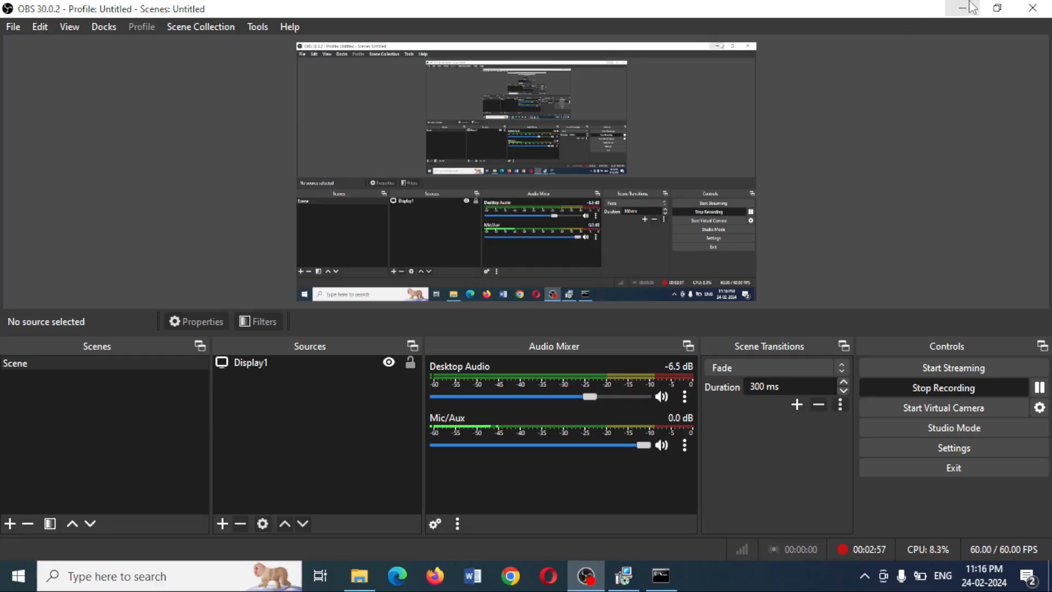
Minimize the recording program, close the completed JDK setup window, and close the old Command Prompt window
{"action": "left_click", "coordinate": [964, 8]}
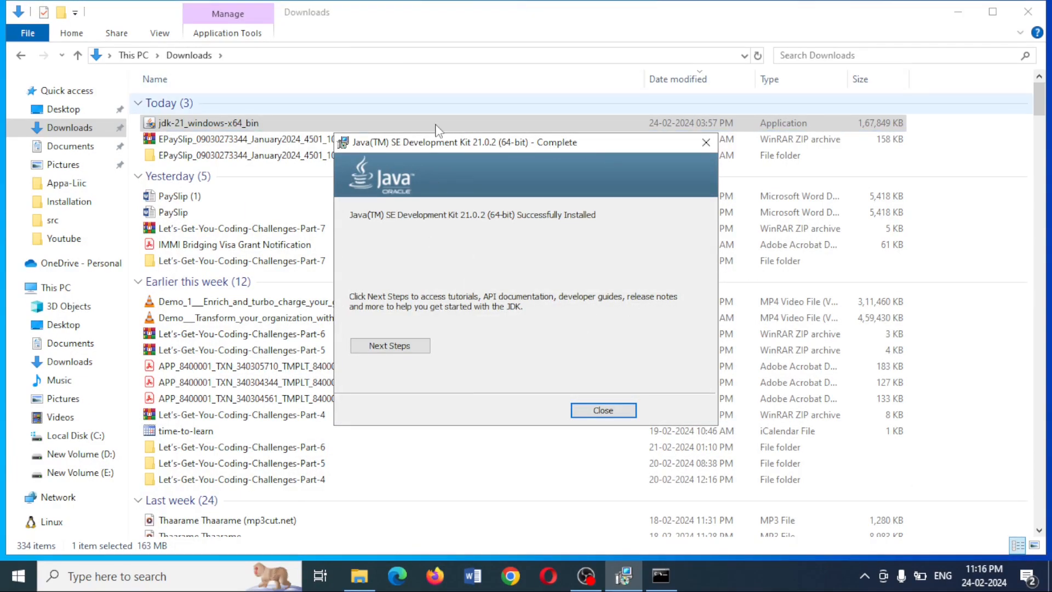
{"action": "left_click", "coordinate": [602, 410]}
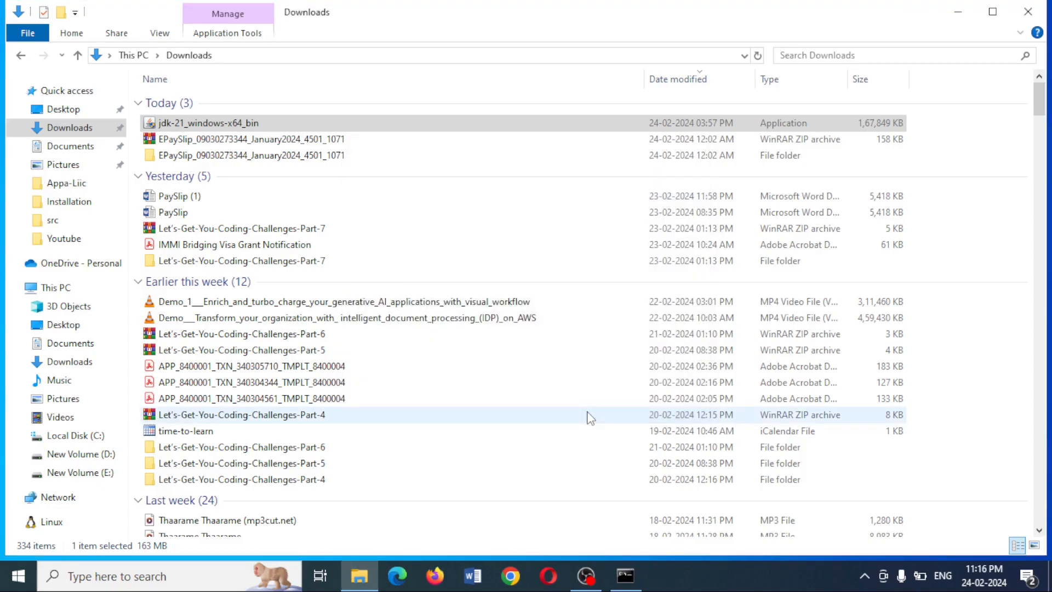
{"action": "left_click", "coordinate": [624, 575]}
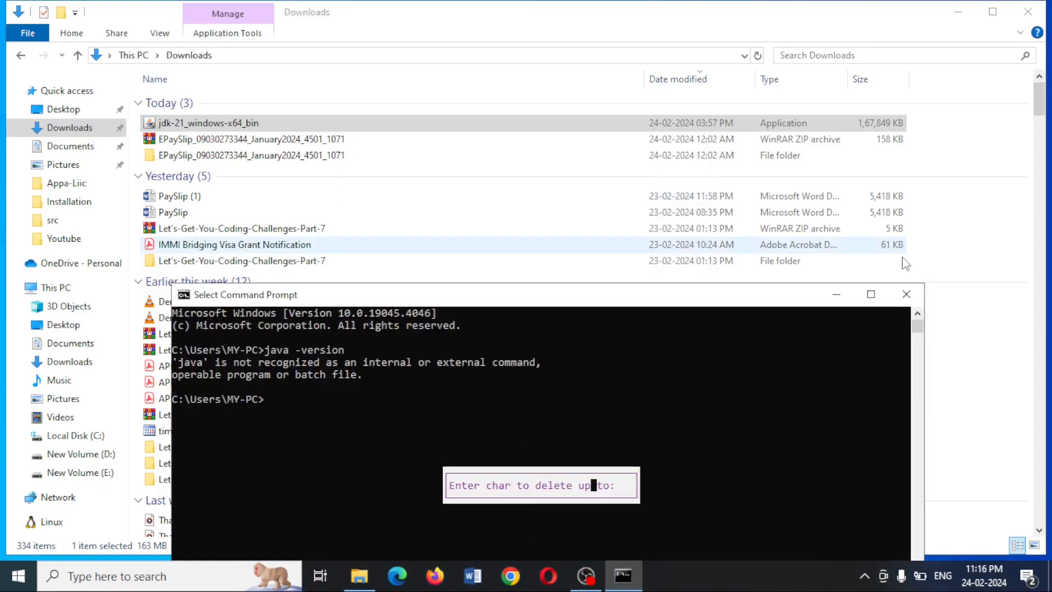
{"action": "left_click", "coordinate": [906, 294]}
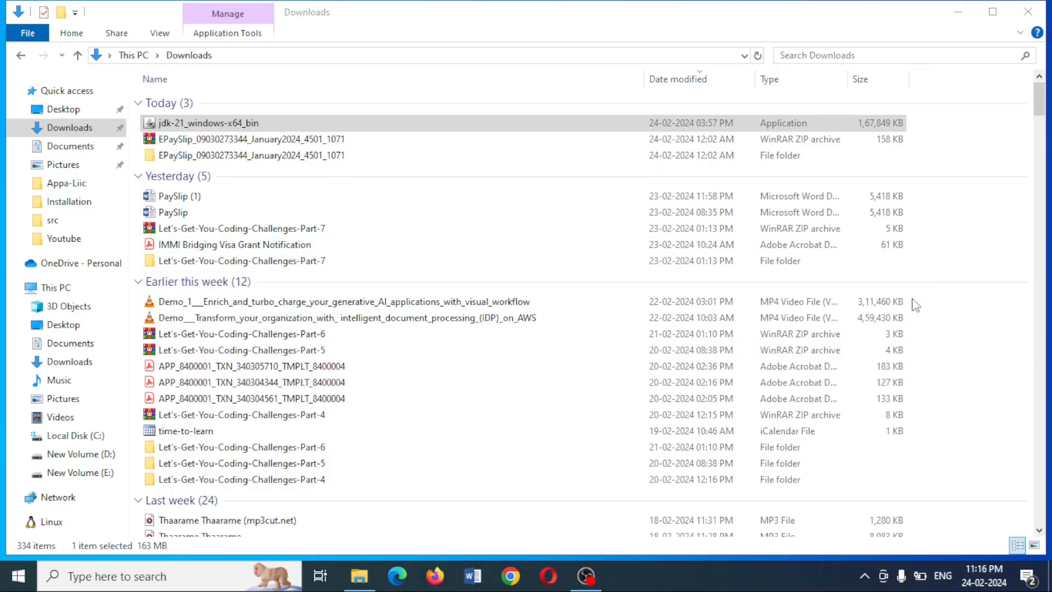
Search Windows for cmd and open a fresh Command Prompt window
{"action": "left_click", "coordinate": [189, 582]}
{"action": "type", "text": "cmd"}
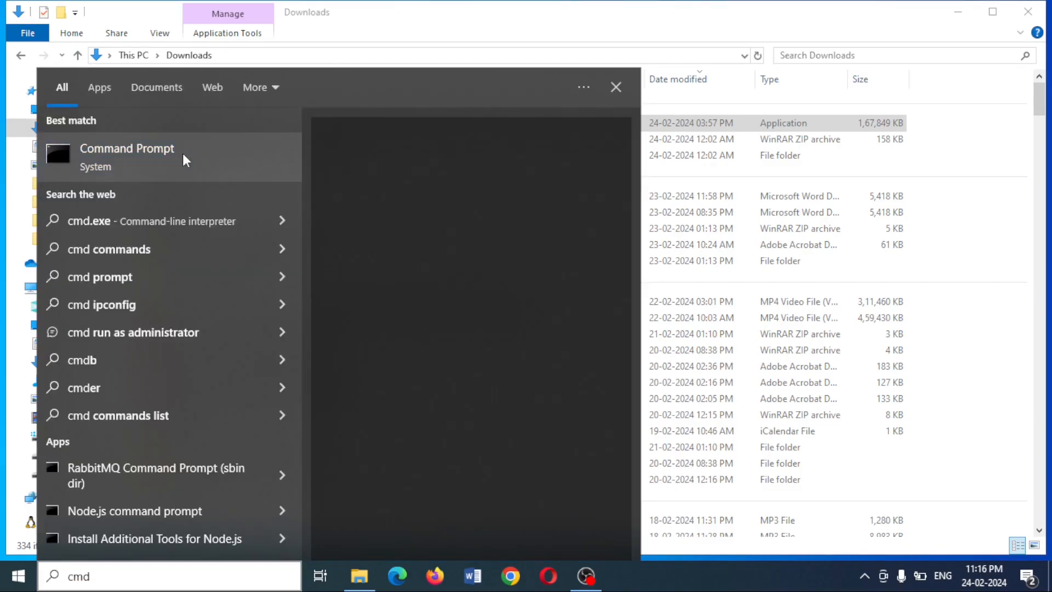
{"action": "left_click", "coordinate": [182, 151]}
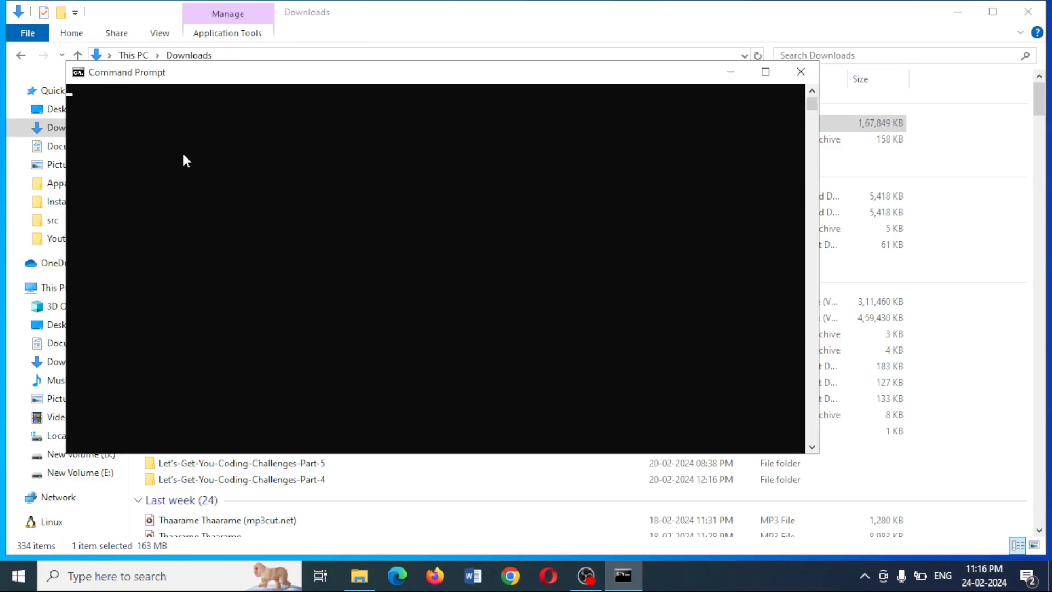
Check the installed Java version with java -version, and close the Command Prompt window
{"action": "type", "text": "j"}
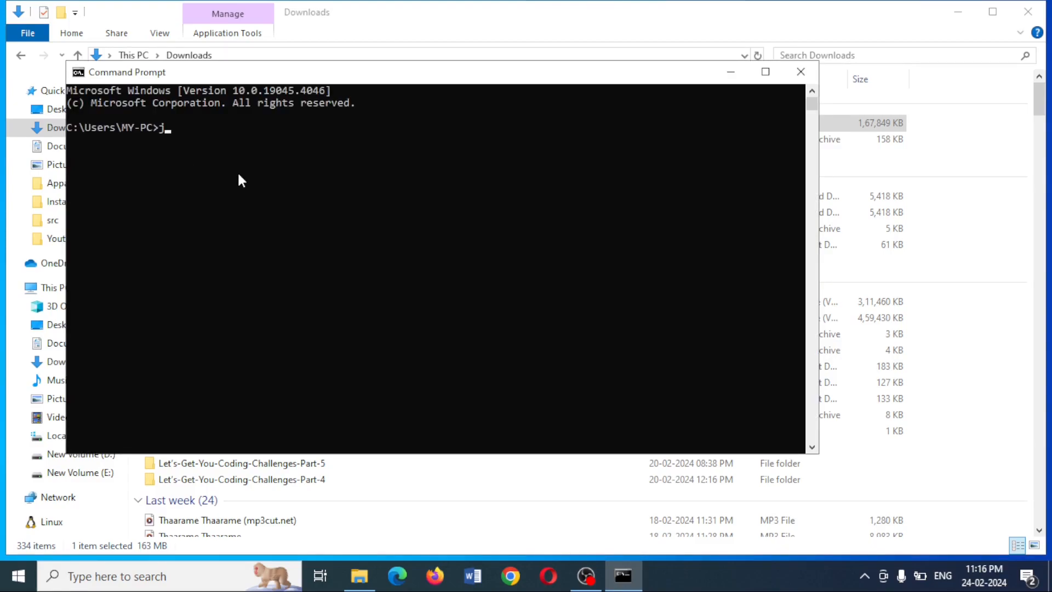
{"action": "type", "text": "ava -version"}
{"action": "key", "text": "Return"}
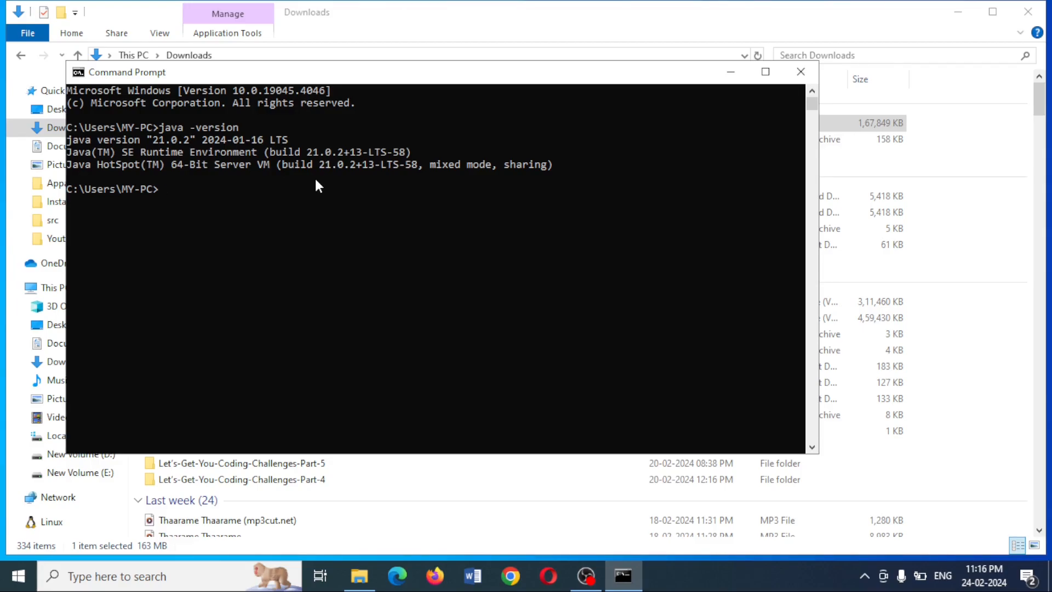
{"action": "left_click", "coordinate": [800, 72]}
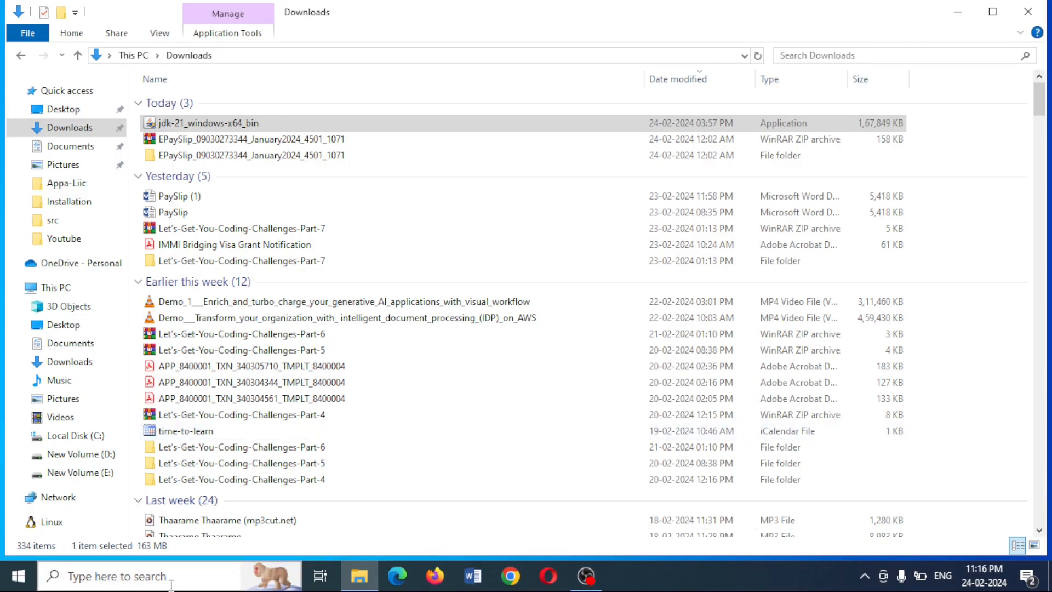
Search Windows for envir, open the system's environment variables, and start a new system variable named JAVA_HOME
{"action": "left_click", "coordinate": [151, 582]}
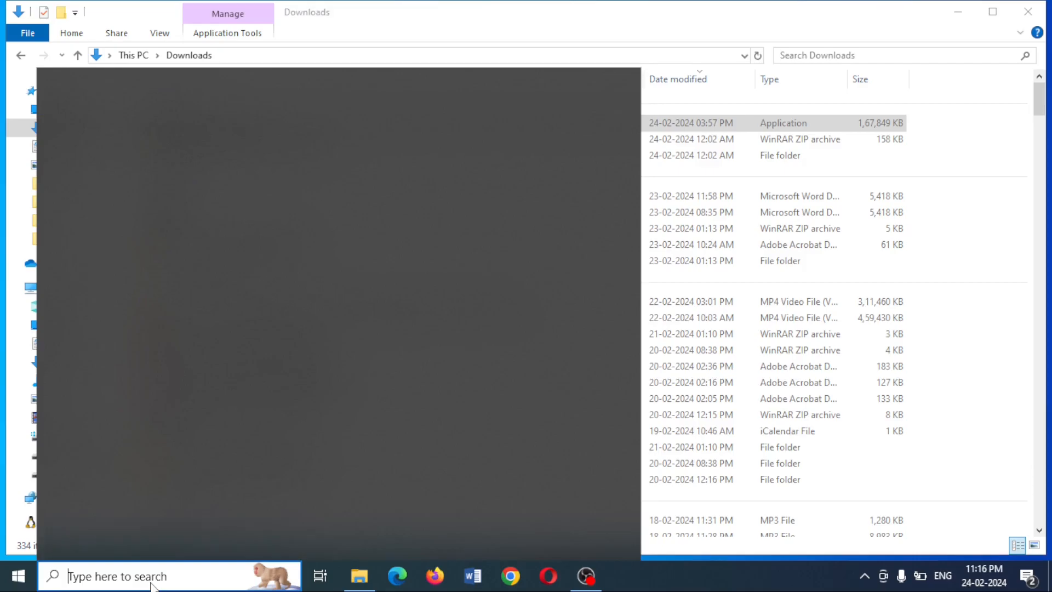
{"action": "type", "text": "envir"}
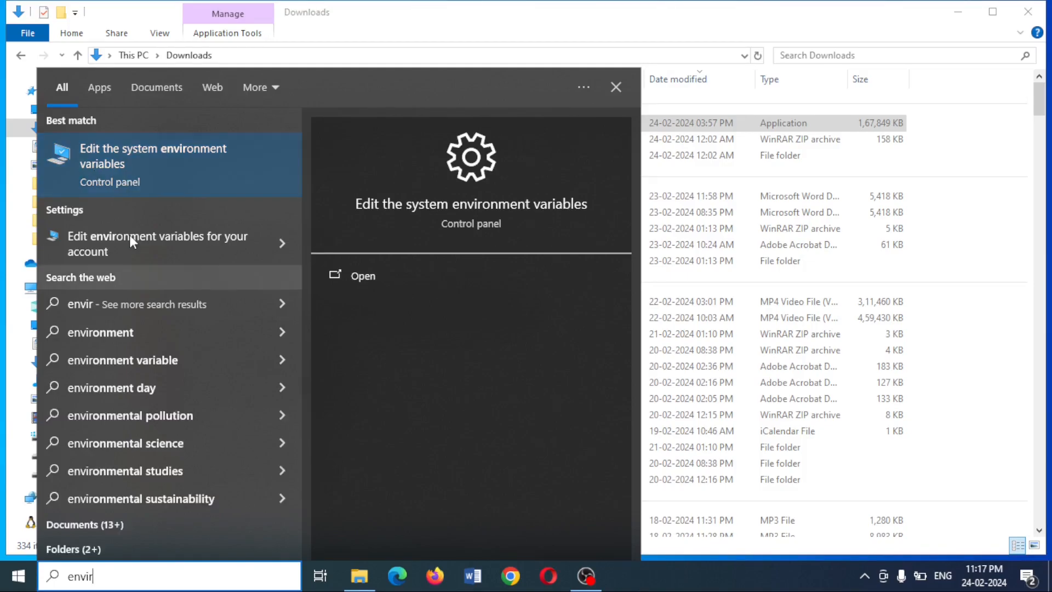
{"action": "left_click", "coordinate": [146, 170]}
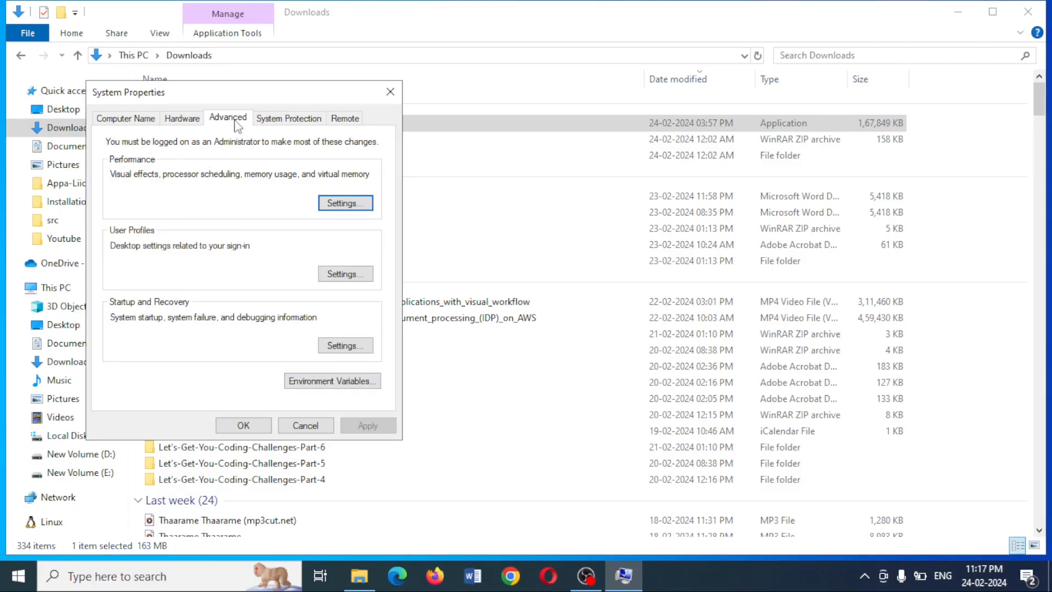
{"action": "left_click", "coordinate": [337, 384]}
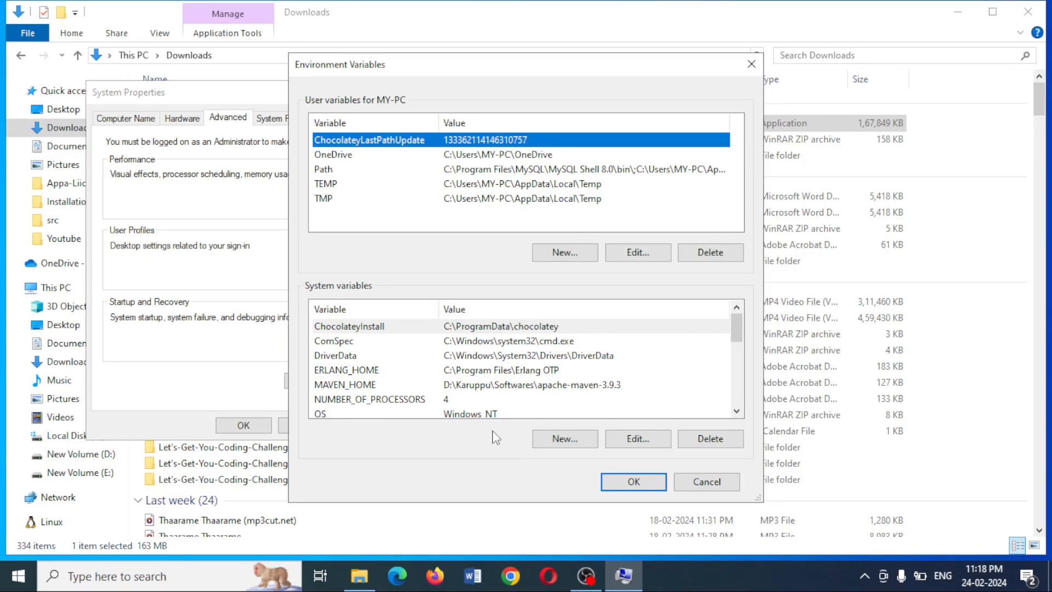
{"action": "left_click", "coordinate": [555, 441]}
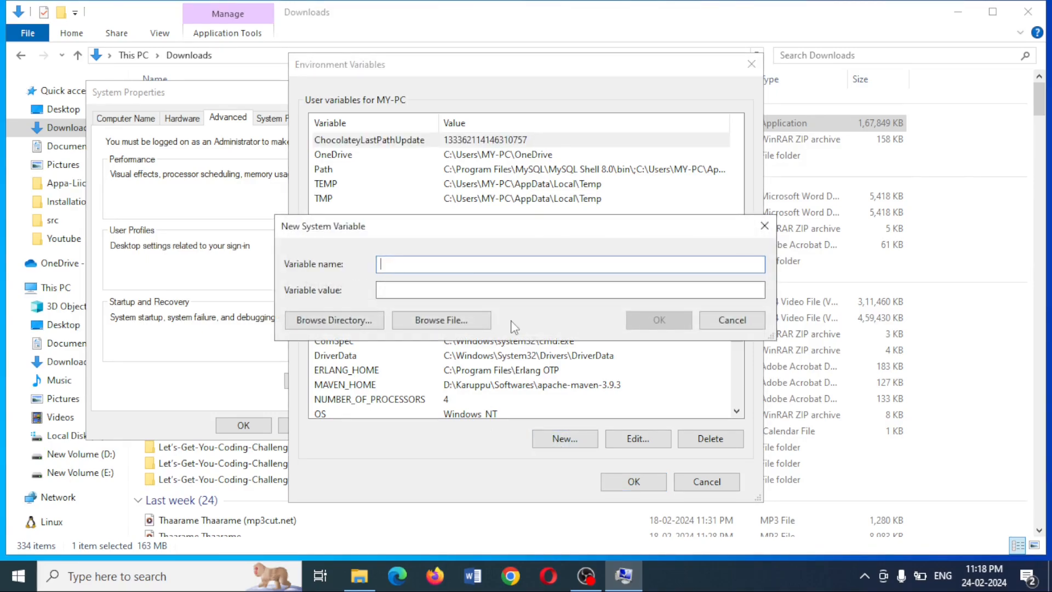
{"action": "type", "text": "JAVA_HOME"}
Switch to File Explorer, open the jdk-21 folder under Program Files\Java on Local Disk (C:), and copy its full path
{"action": "key", "text": "alt+Tab"}
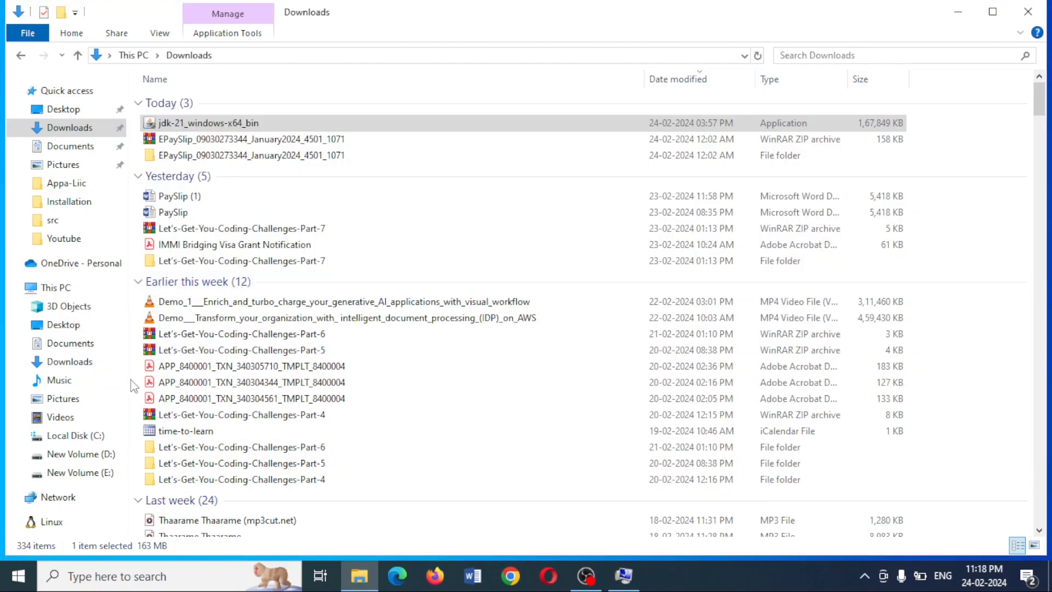
{"action": "left_click", "coordinate": [88, 420]}
{"action": "left_click", "coordinate": [89, 436]}
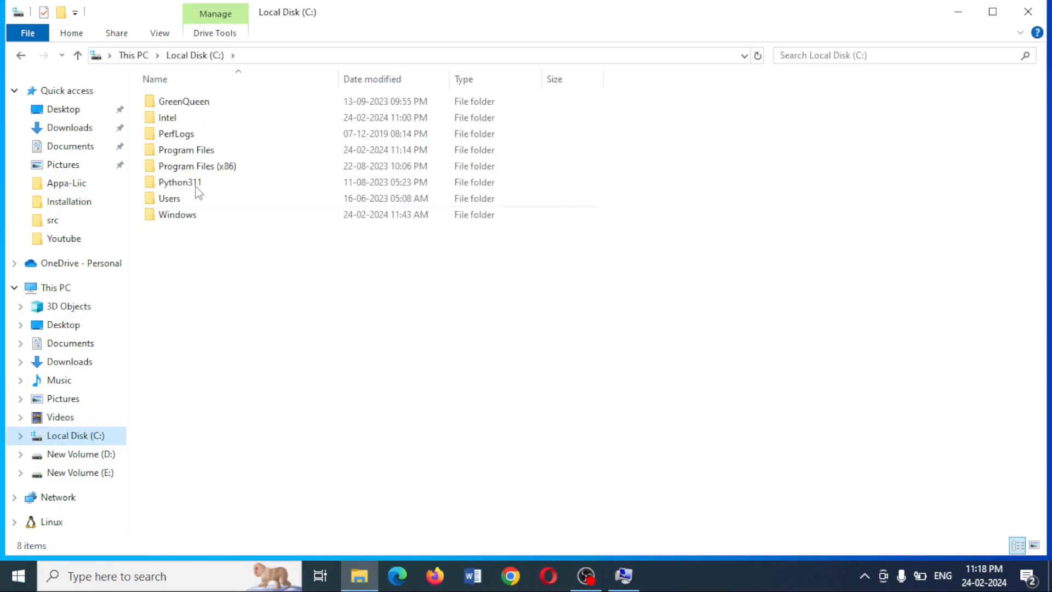
{"action": "left_click", "coordinate": [185, 146]}
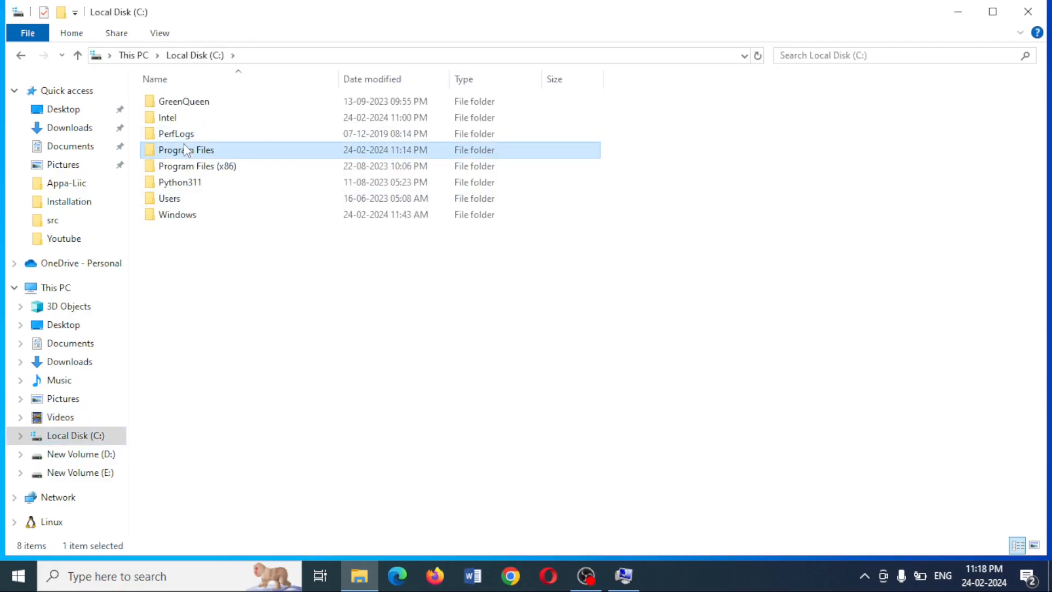
{"action": "double_click", "coordinate": [185, 146]}
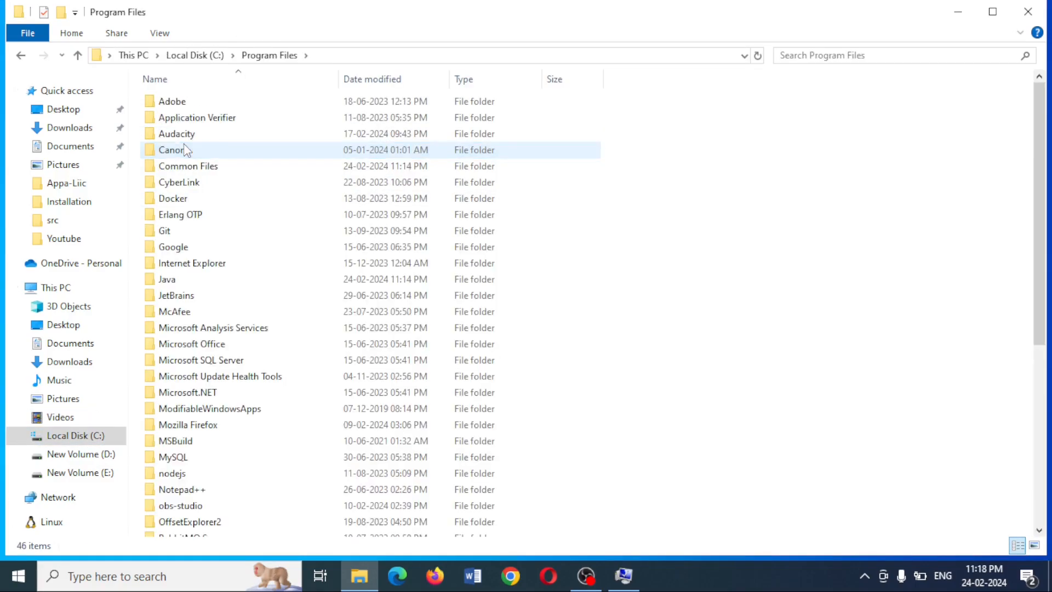
{"action": "double_click", "coordinate": [179, 276]}
{"action": "double_click", "coordinate": [183, 103]}
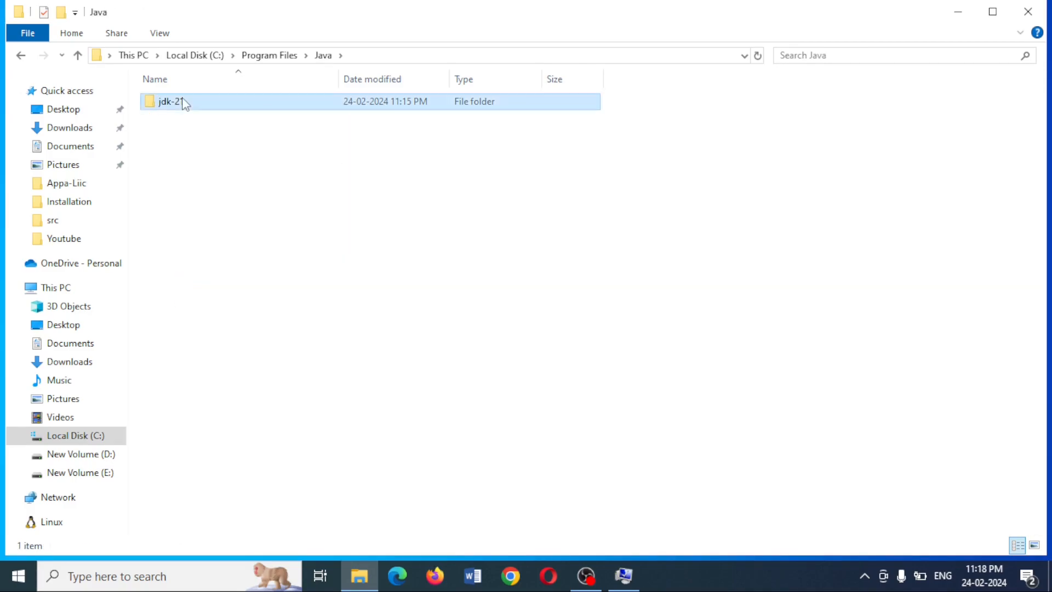
{"action": "left_click", "coordinate": [408, 52]}
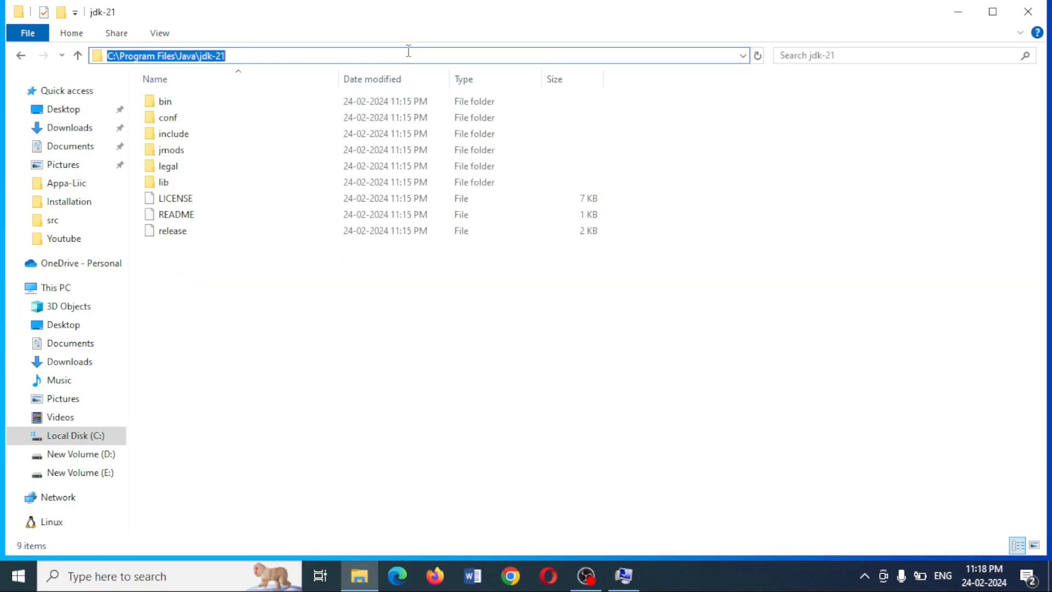
{"action": "key", "text": "ctrl+c"}
Return to the new JAVA_HOME system variable, set its value to C:\Program Files\Java\jdk-21, and save it
{"action": "key", "text": "alt+Tab"}
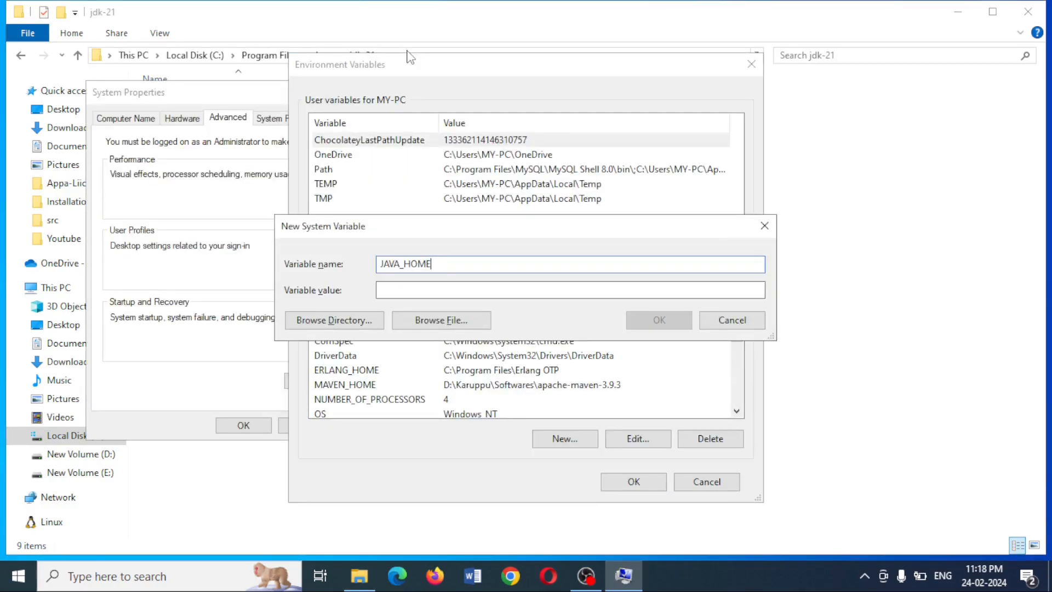
{"action": "left_click", "coordinate": [424, 291]}
{"action": "key", "text": "ctrl+v"}
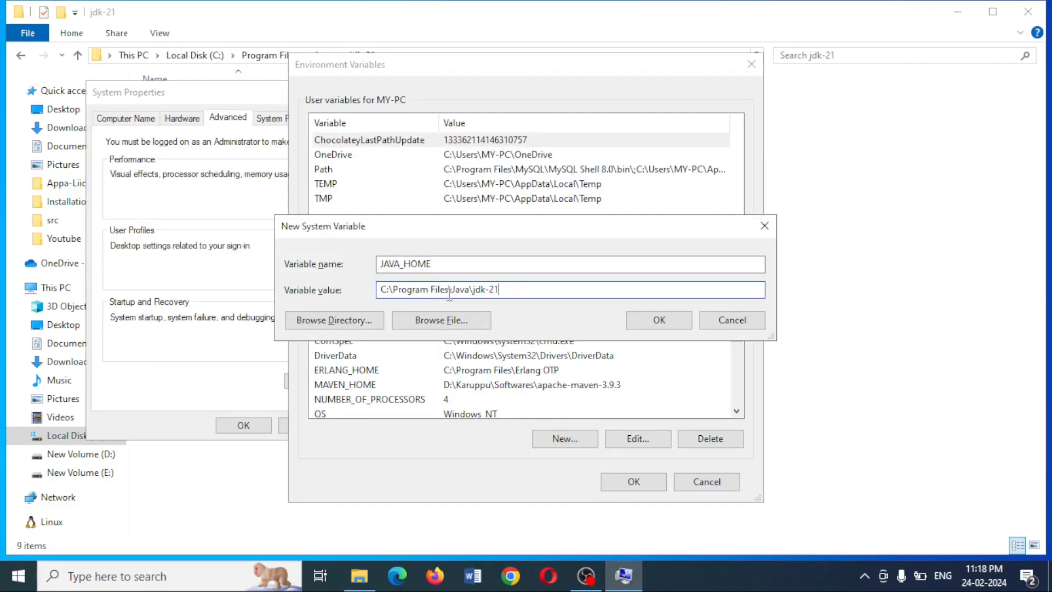
{"action": "left_click", "coordinate": [637, 322]}
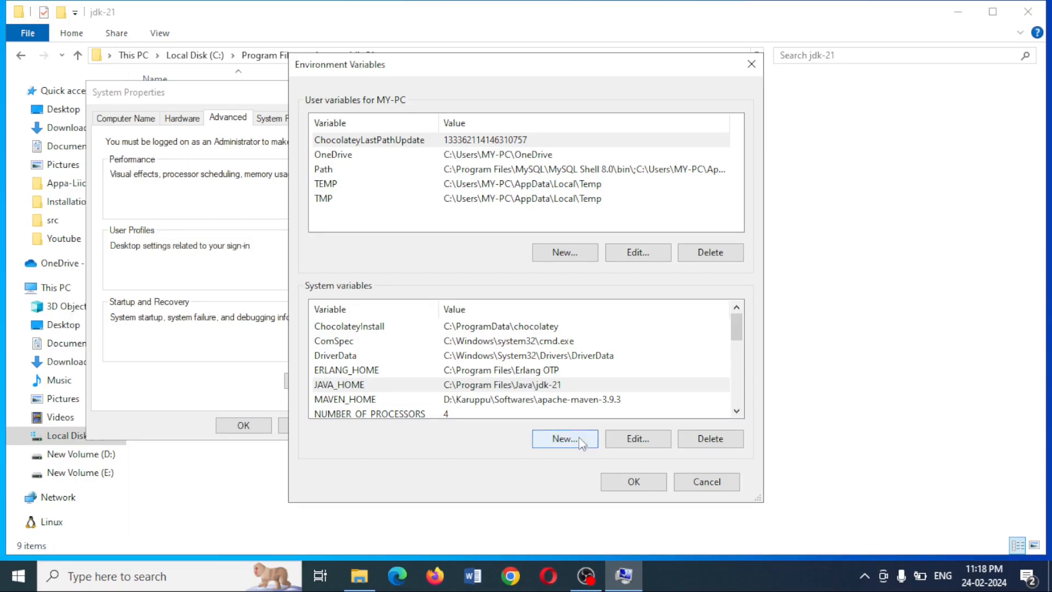
Find Path among the system variables, open it for editing, and start a new entry
{"action": "left_click", "coordinate": [461, 375]}
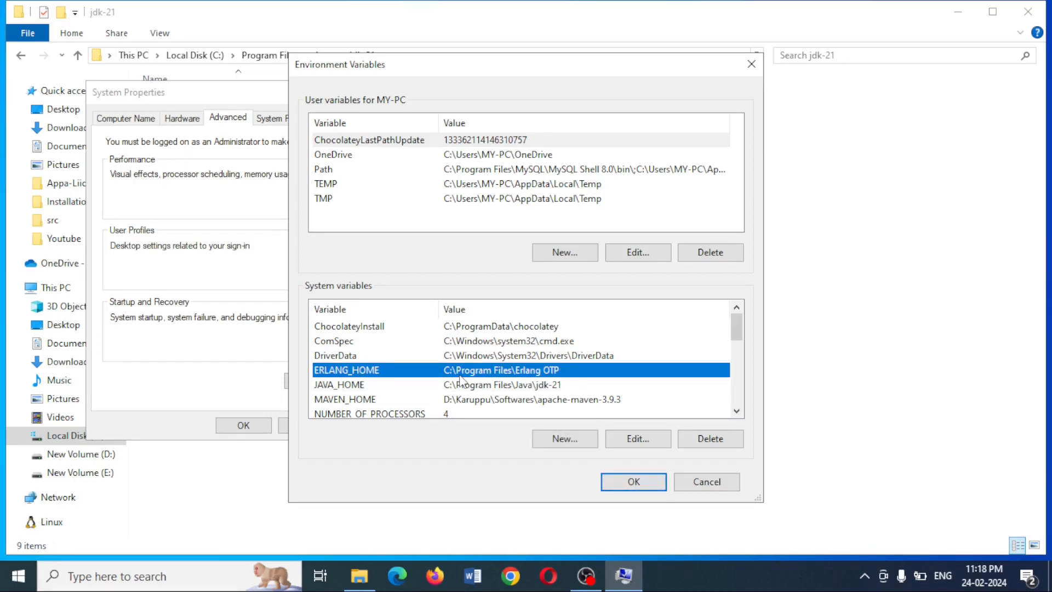
{"action": "key", "text": "p"}
{"action": "key", "text": "p"}
{"action": "key", "text": "p"}
{"action": "key", "text": "p"}
{"action": "key", "text": "p"}
{"action": "key", "text": "p"}
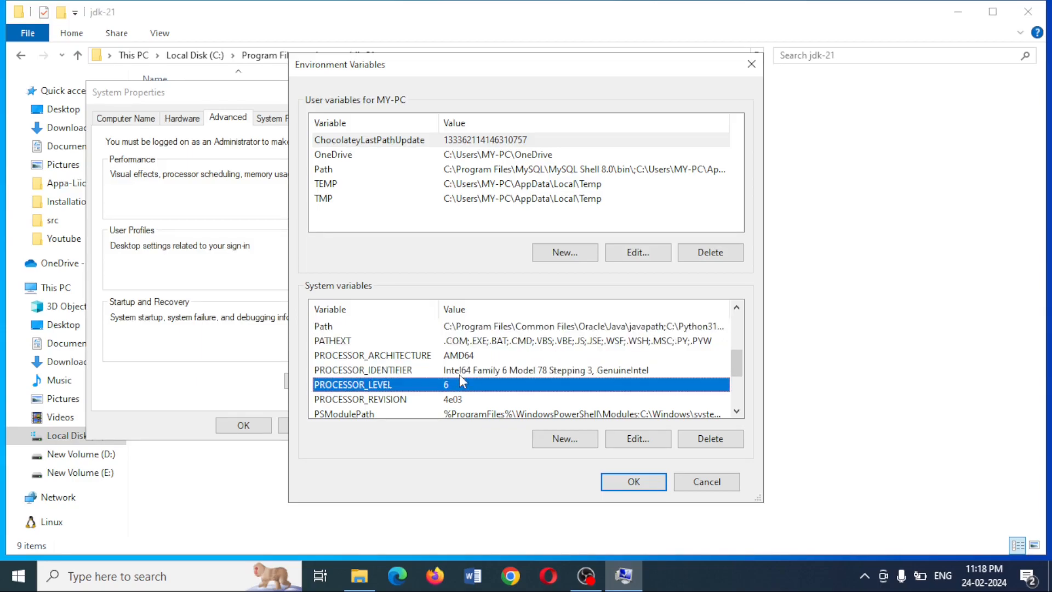
{"action": "left_click", "coordinate": [427, 328]}
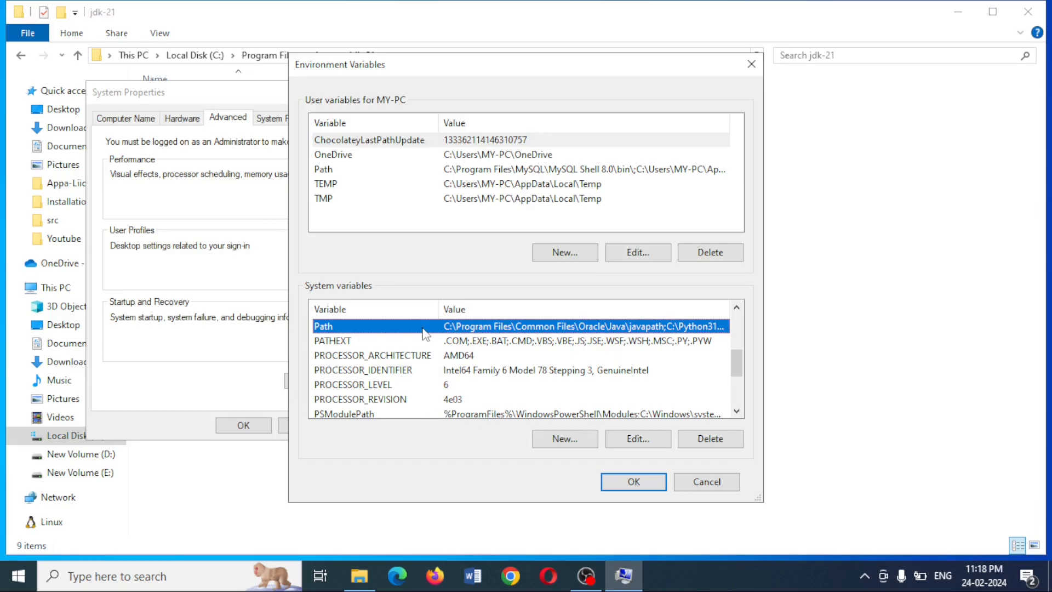
{"action": "left_click", "coordinate": [624, 439]}
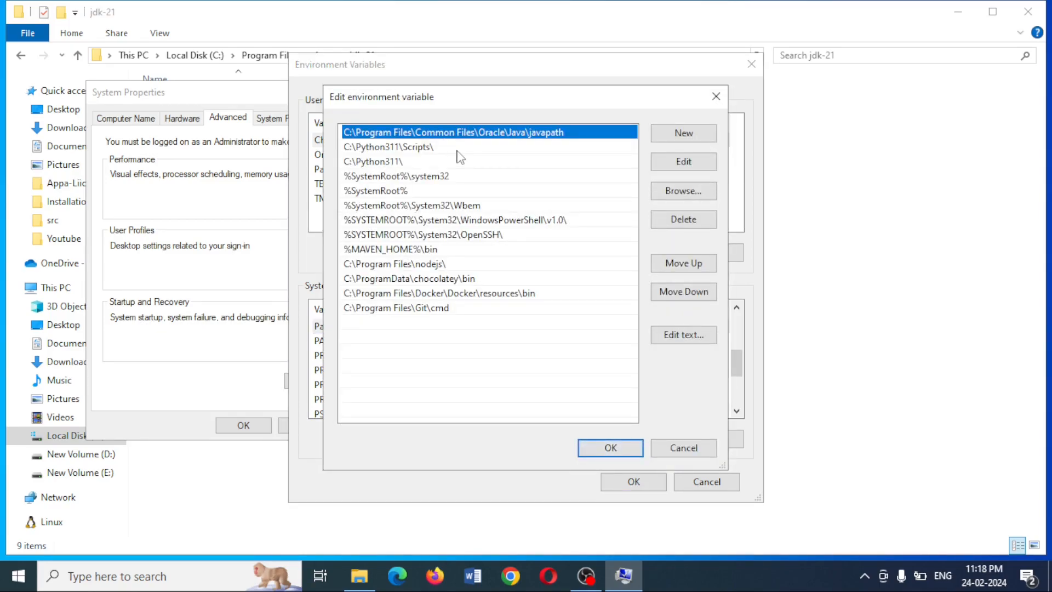
{"action": "left_click", "coordinate": [667, 141]}
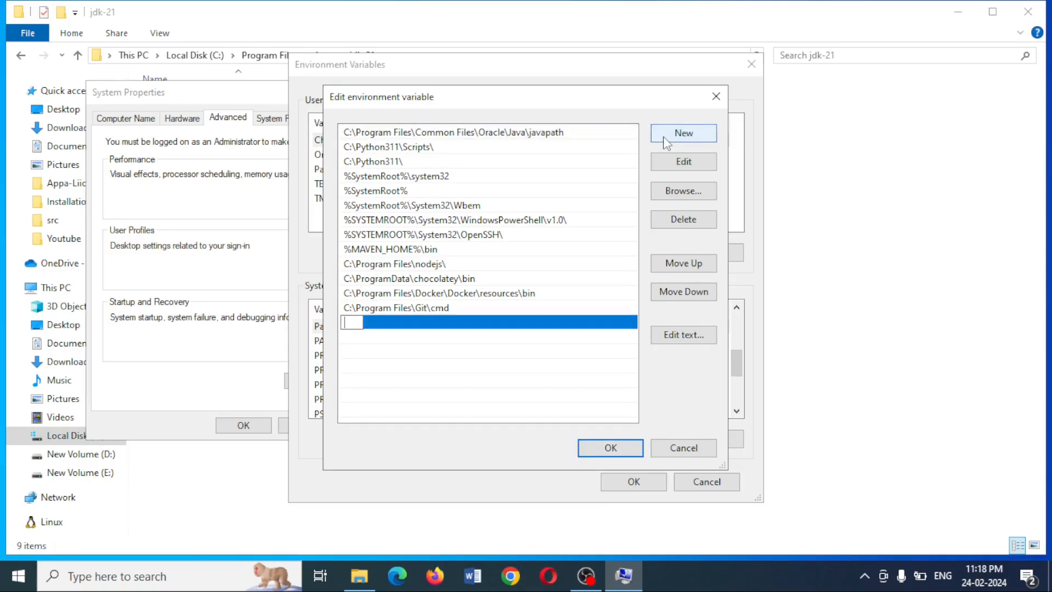
Switch to File Explorer, open the bin folder inside jdk-21, and copy its full path
{"action": "key", "text": "alt+Tab"}
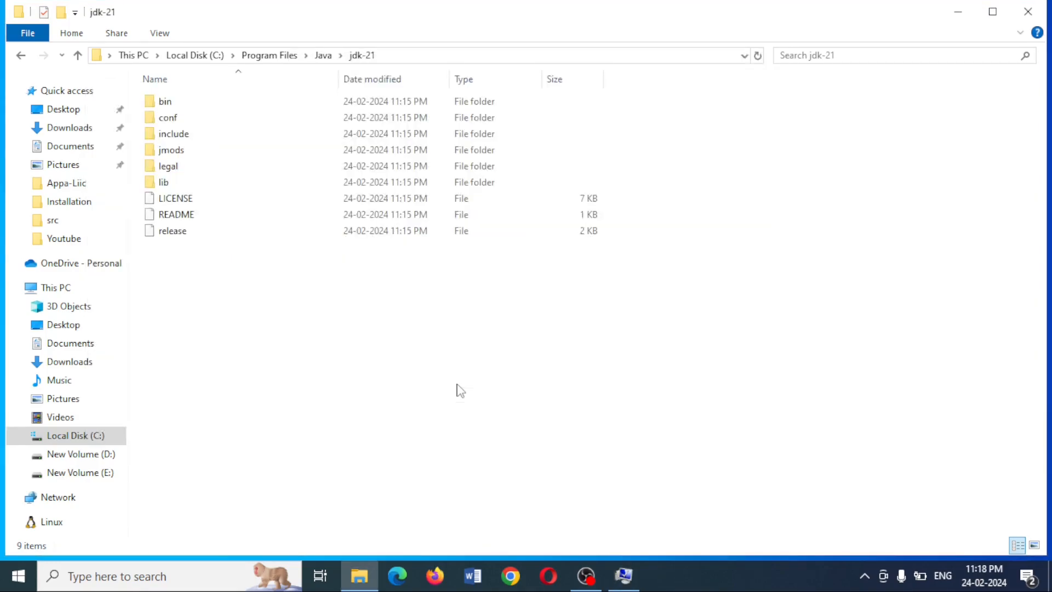
{"action": "left_click", "coordinate": [202, 111]}
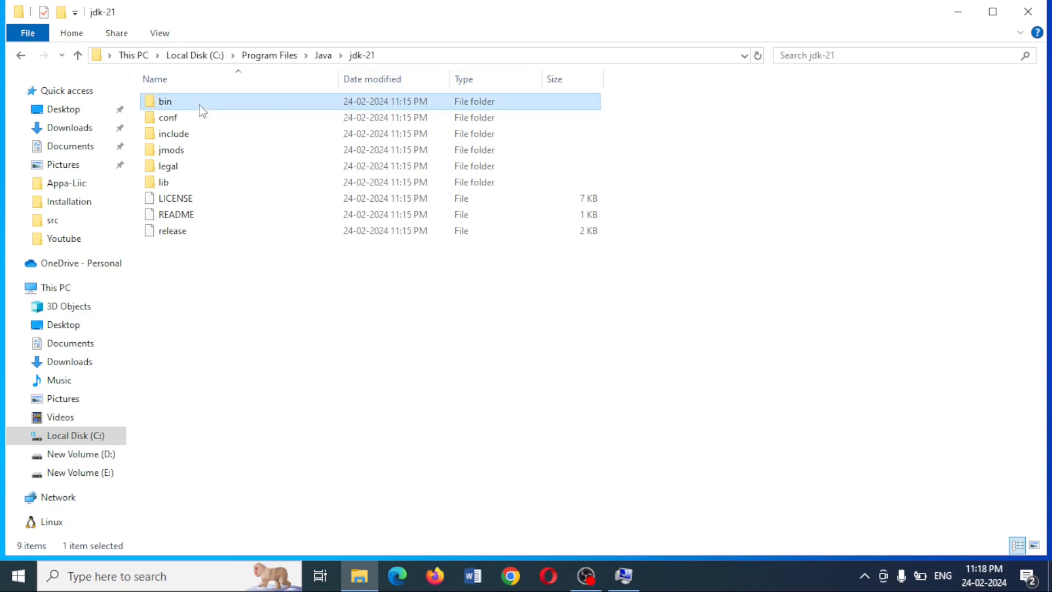
{"action": "double_click", "coordinate": [202, 110]}
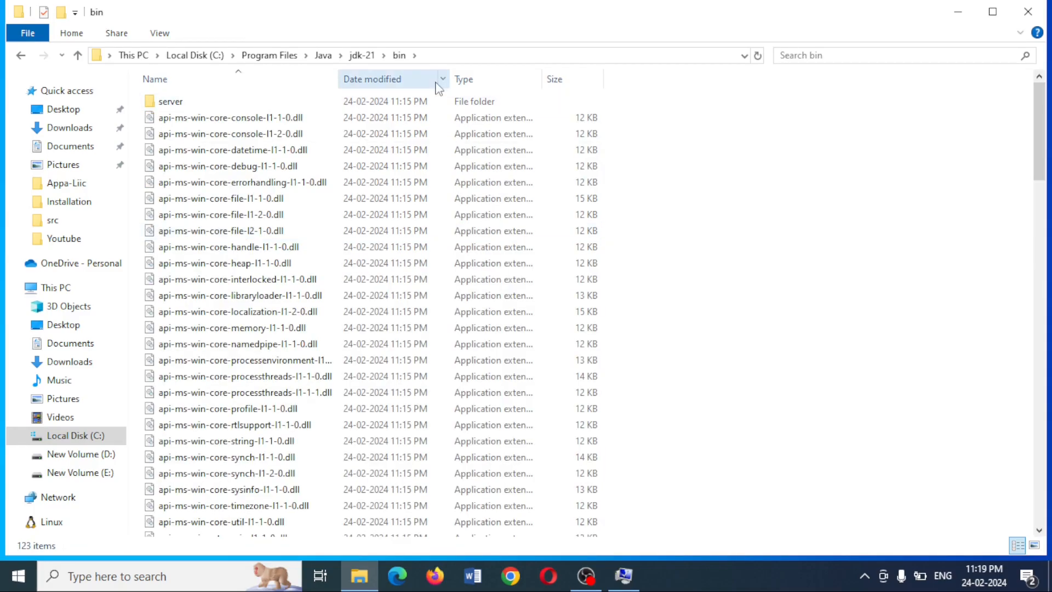
{"action": "left_click", "coordinate": [491, 56]}
{"action": "key", "text": "ctrl+c"}
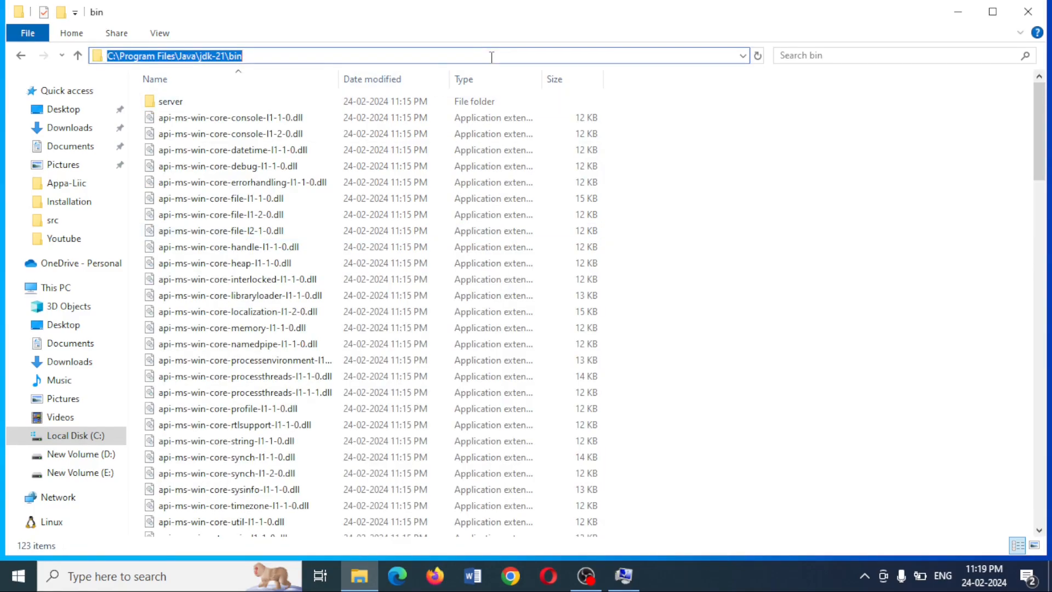
Add C:\Program Files\Java\jdk-21\bin as a new system Path entry, and save and close all the system settings dialogs
{"action": "key", "text": "alt+Tab"}
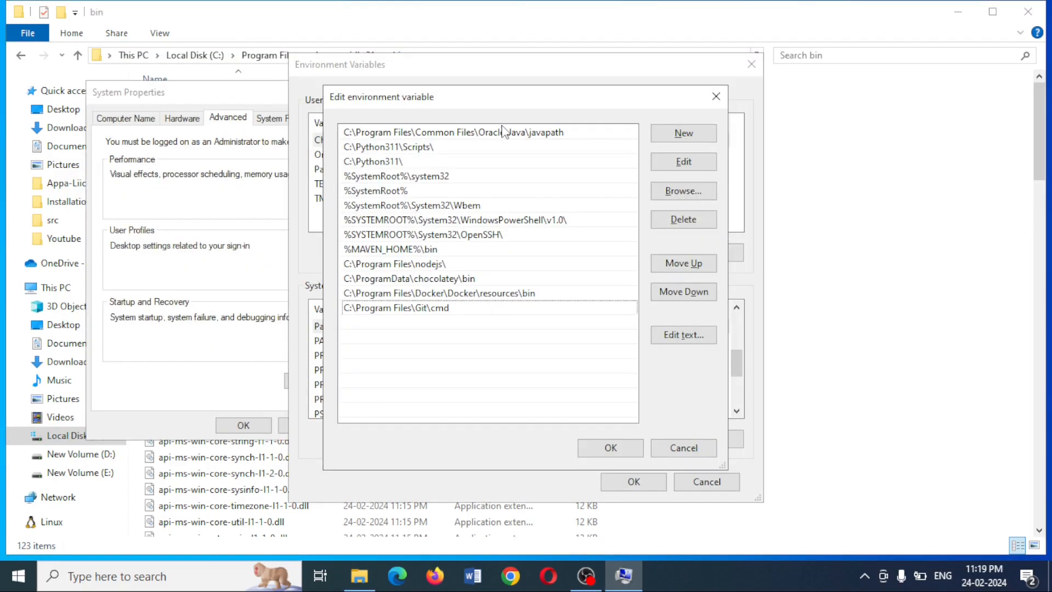
{"action": "left_click", "coordinate": [676, 137]}
{"action": "key", "text": "ctrl+v"}
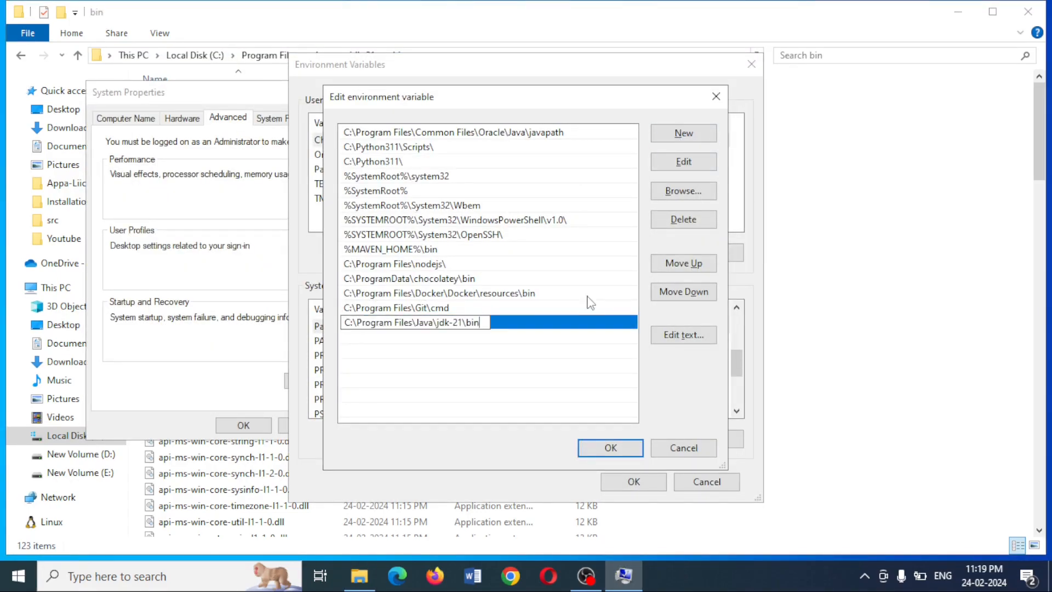
{"action": "left_click", "coordinate": [590, 448]}
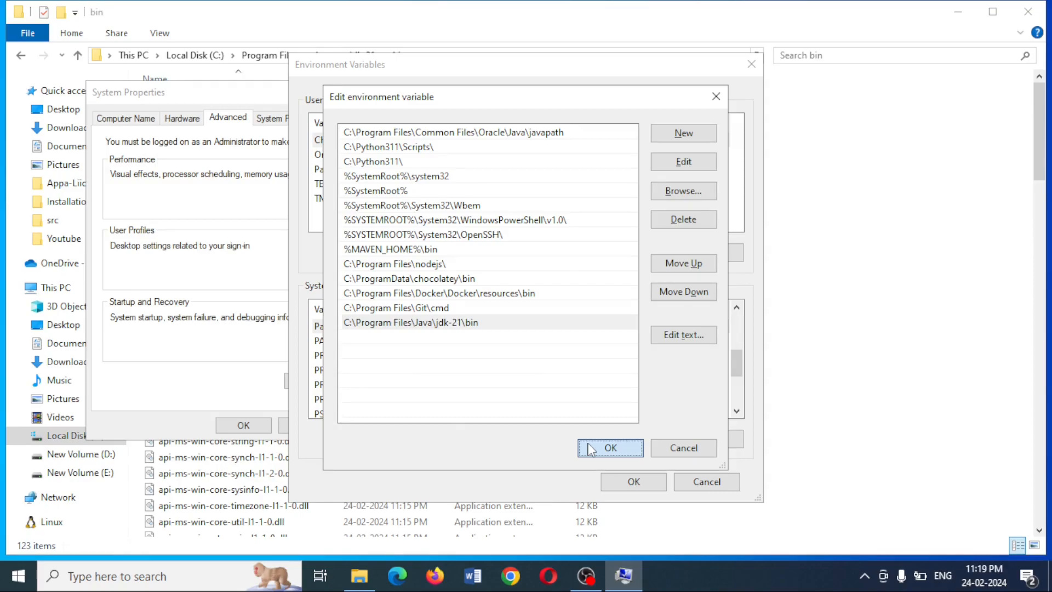
{"action": "left_click", "coordinate": [630, 482]}
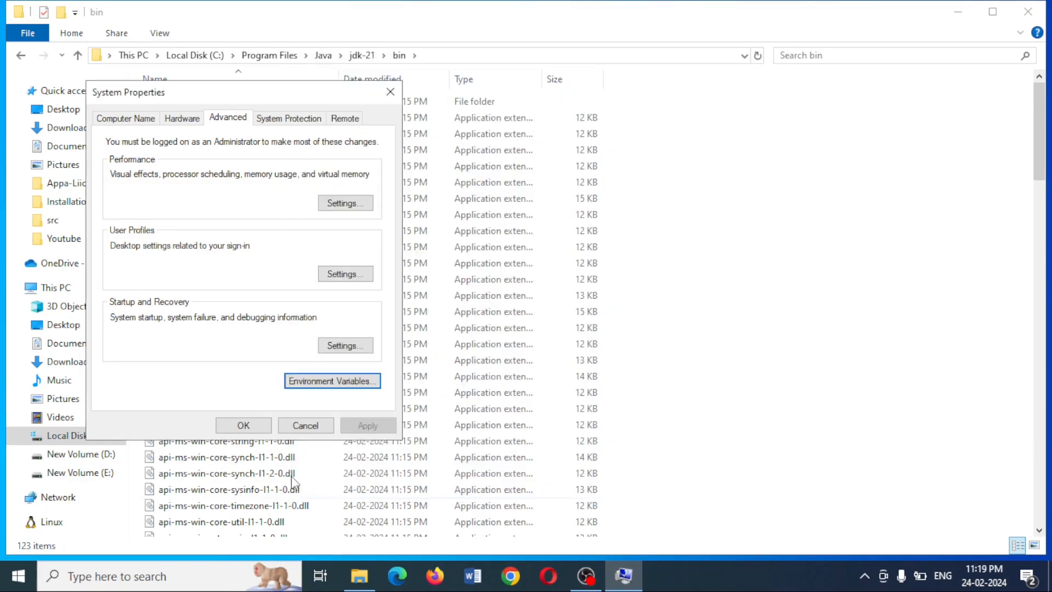
{"action": "left_click", "coordinate": [242, 426]}
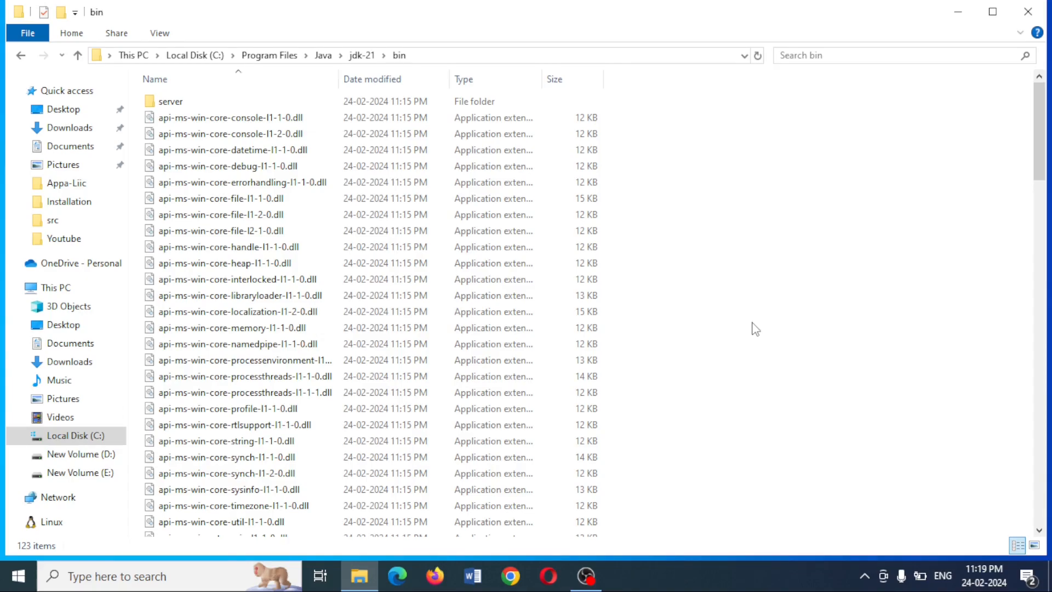
Search Windows for cmd, open a new Command Prompt window, and maximize it
{"action": "left_click", "coordinate": [182, 585]}
{"action": "type", "text": "cm"}
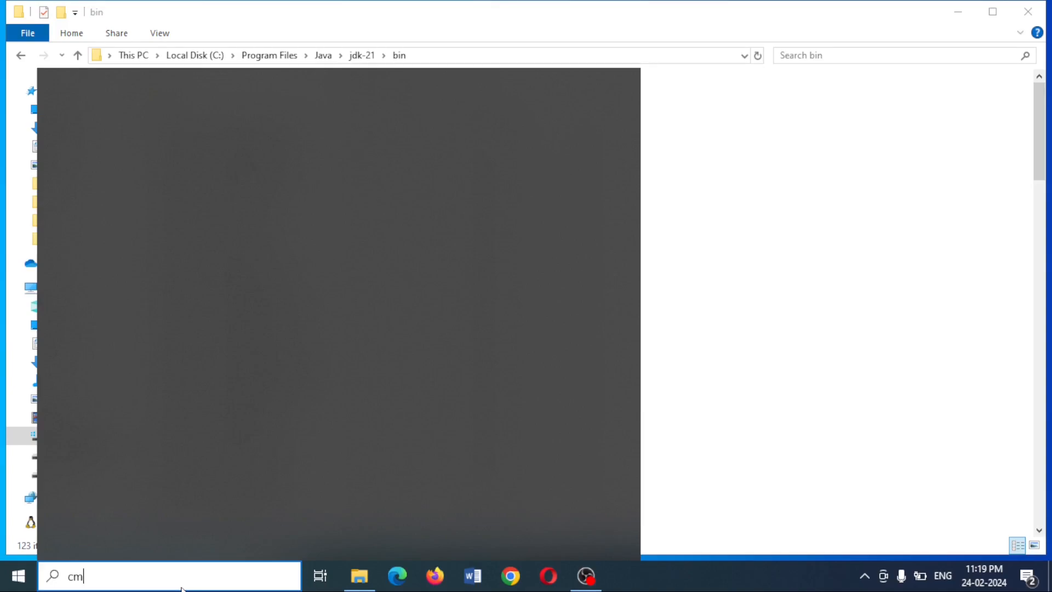
{"action": "type", "text": "d"}
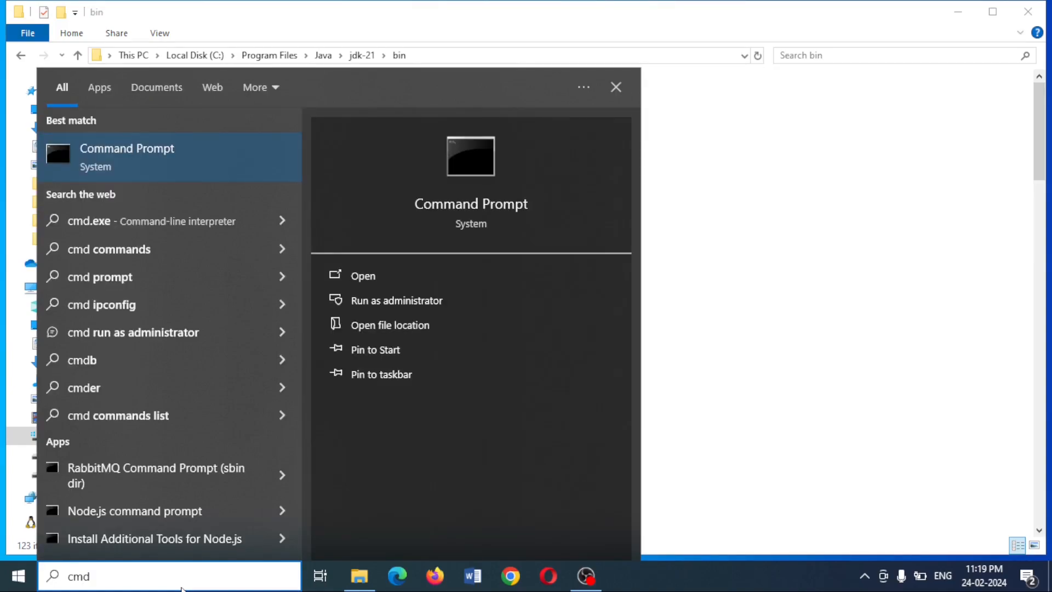
{"action": "left_click", "coordinate": [455, 189]}
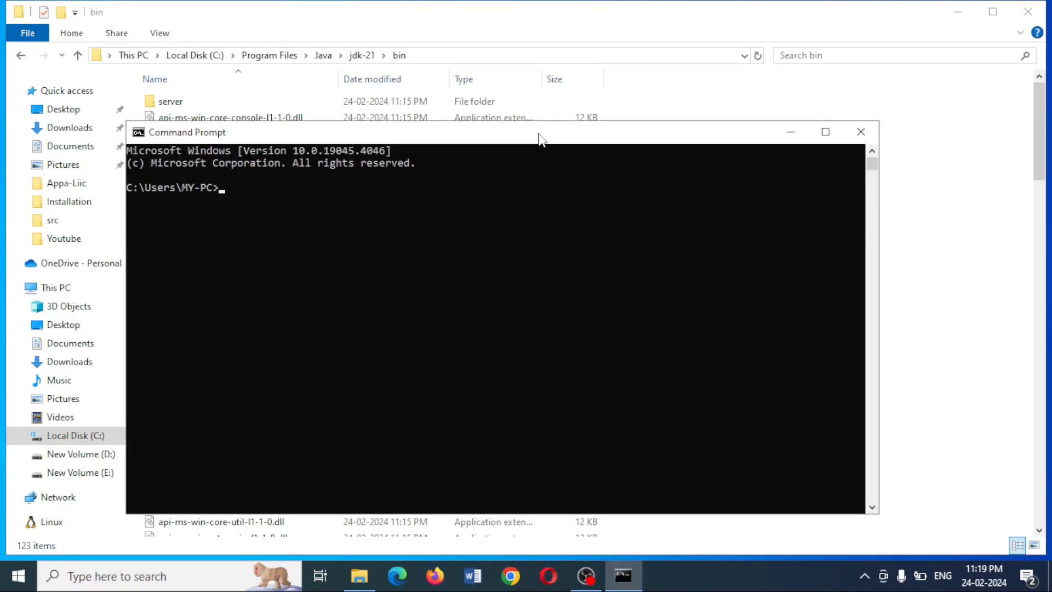
{"action": "double_click", "coordinate": [540, 134]}
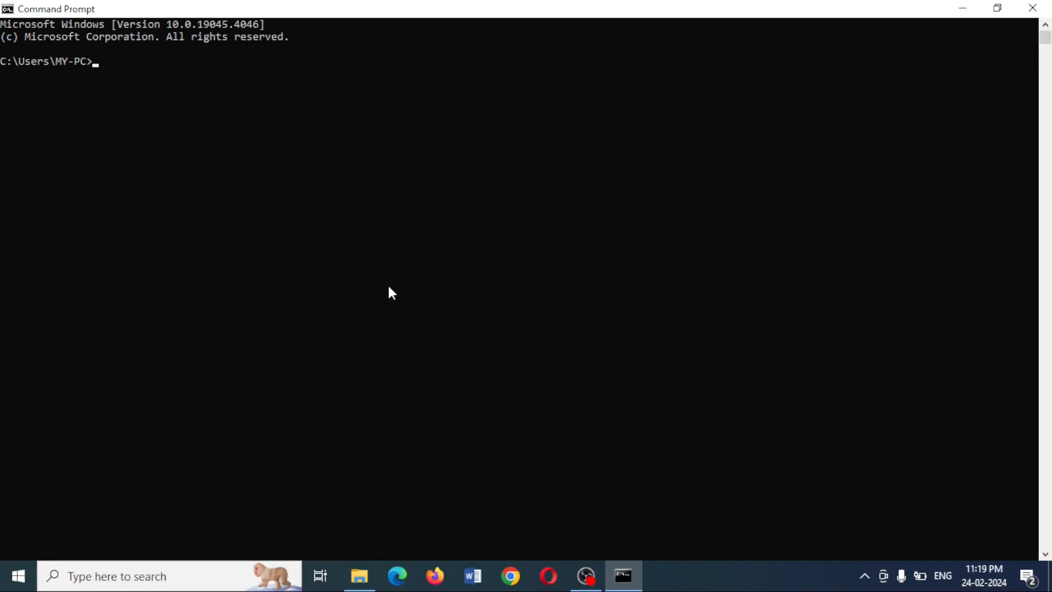
Check the installed Java version with java -version, and print the JAVA_HOME variable with echo %JAVA_HOME%
{"action": "type", "text": "java -version"}
{"action": "key", "text": "Return"}
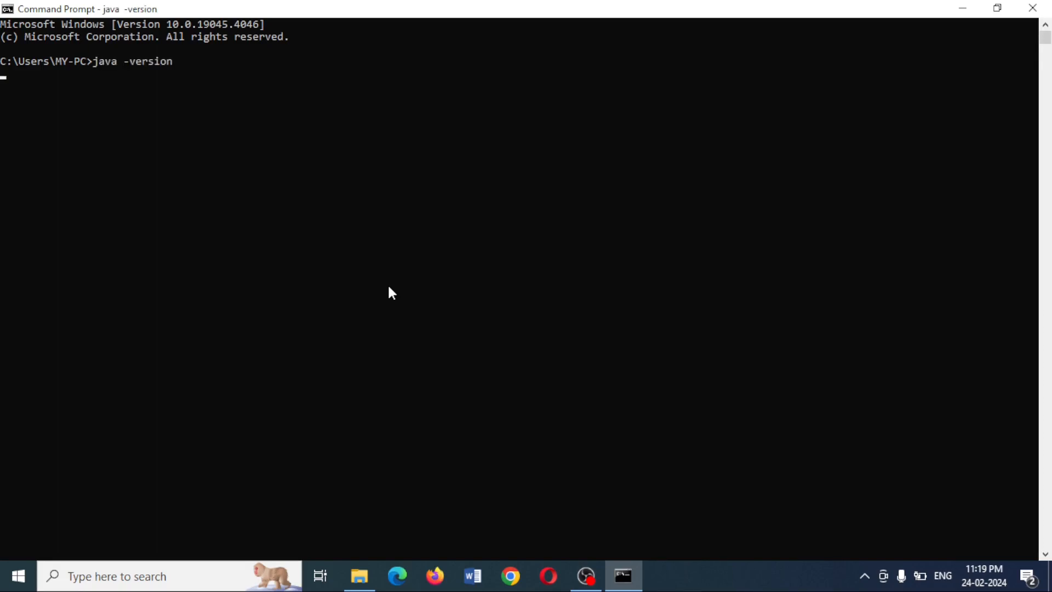
{"action": "type", "text": "echo"}
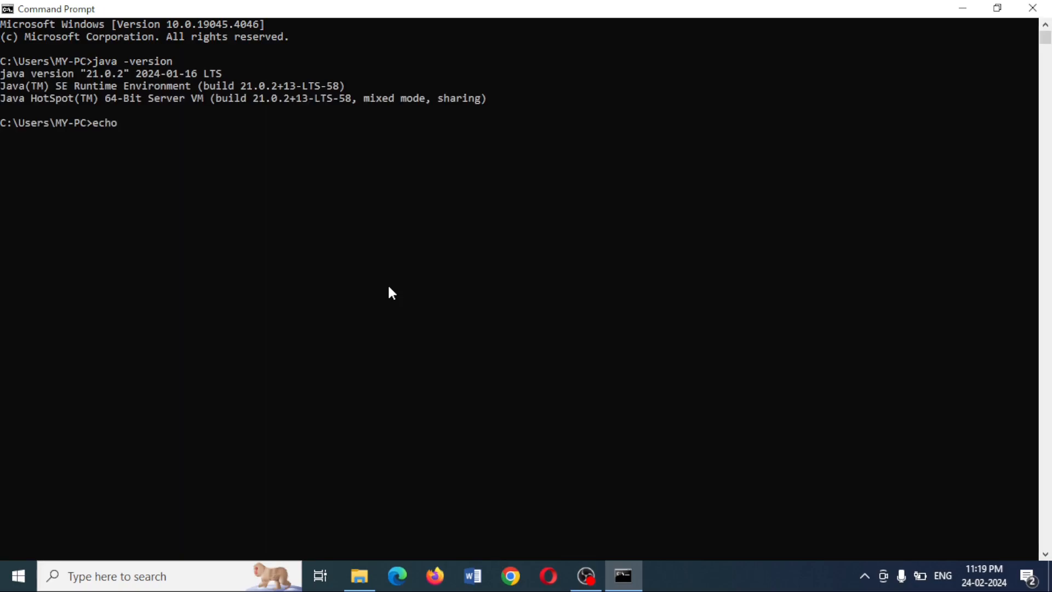
{"action": "type", "text": " %%"}
{"action": "key", "text": "Left"}
{"action": "type", "text": "JAVA_HOE"}
{"action": "key", "text": "Left"}
{"action": "type", "text": "M"}
{"action": "key", "text": "Return"}
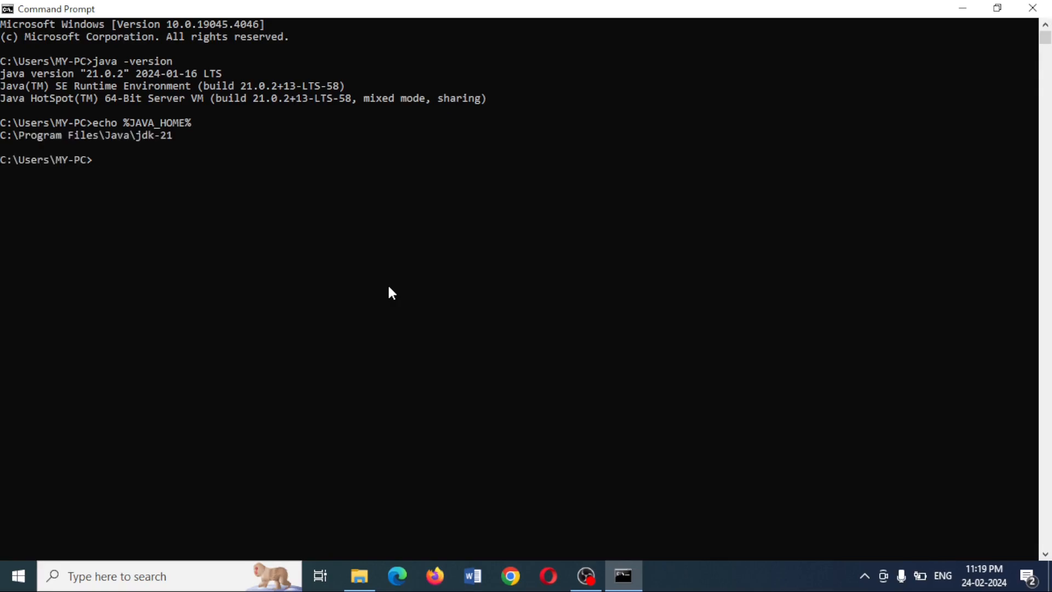
Print the Path variable with echo %Path%, and highlight the C:\Program Files\Java\jdk-21\bin entry in the output
{"action": "key", "text": "Up"}
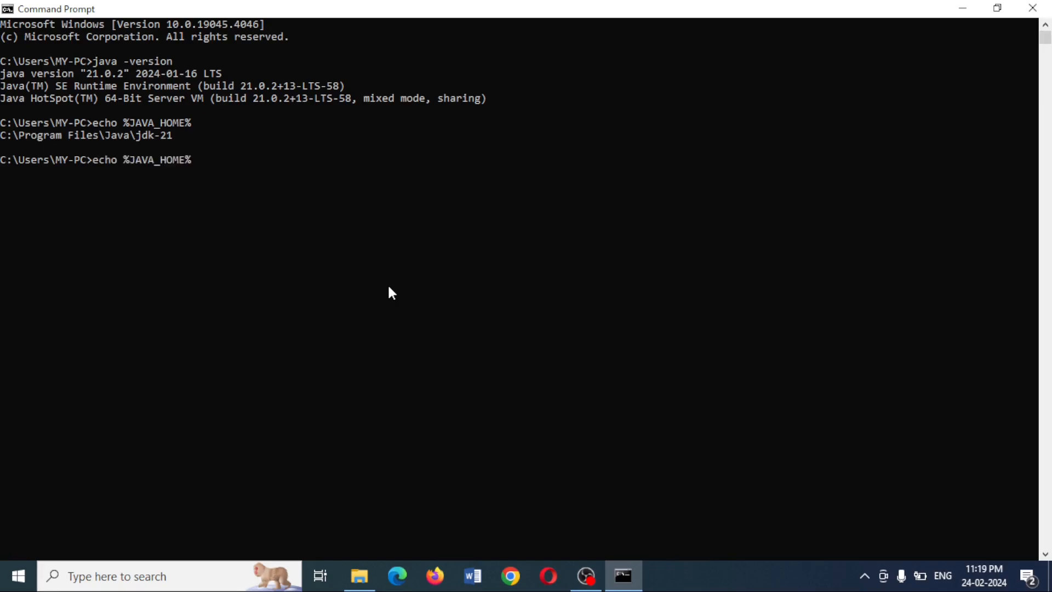
{"action": "key", "text": "Left"}
{"action": "key", "text": "BackSpace"}
{"action": "key", "text": "BackSpace"}
{"action": "key", "text": "BackSpace"}
{"action": "key", "text": "BackSpace"}
{"action": "key", "text": "BackSpace"}
{"action": "key", "text": "BackSpace"}
{"action": "key", "text": "BackSpace"}
{"action": "key", "text": "BackSpace"}
{"action": "key", "text": "BackSpace"}
{"action": "type", "text": "Path"}
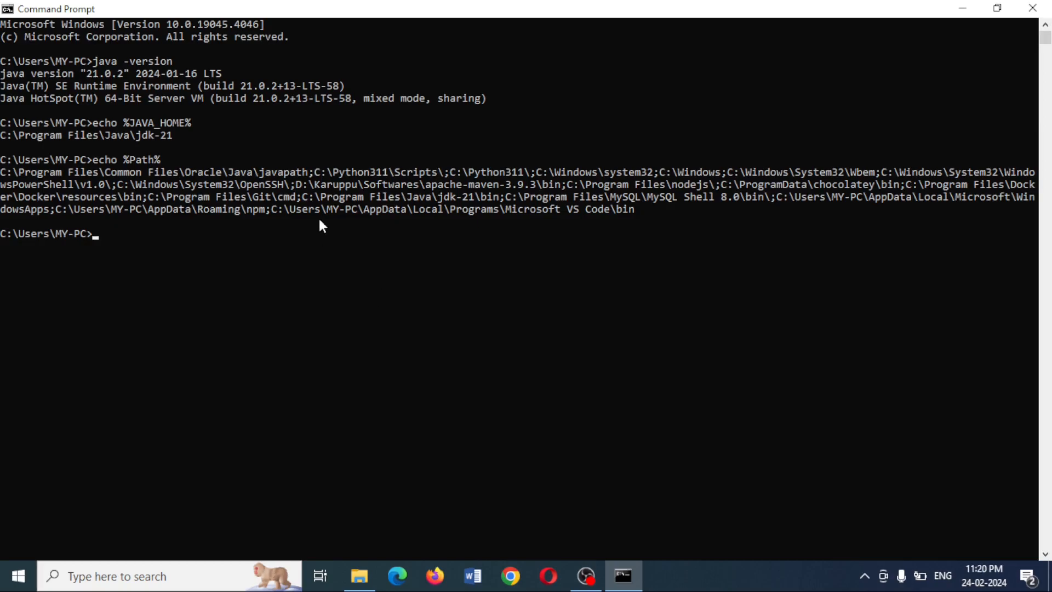
{"action": "left_click_drag", "start_coordinate": [302, 196], "coordinate": [496, 198]}
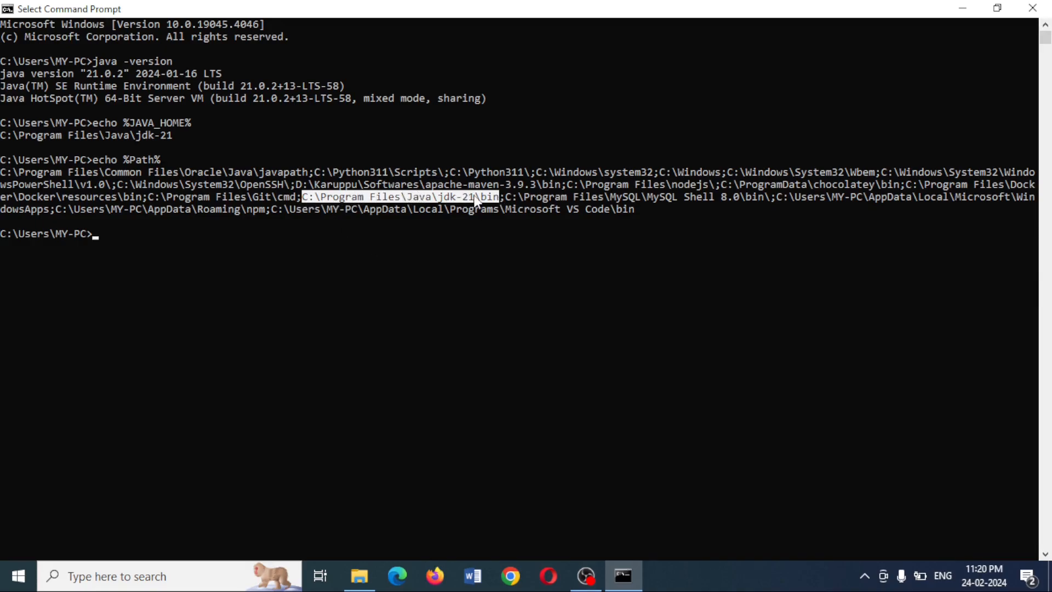
{"action": "left_click", "coordinate": [453, 244]}
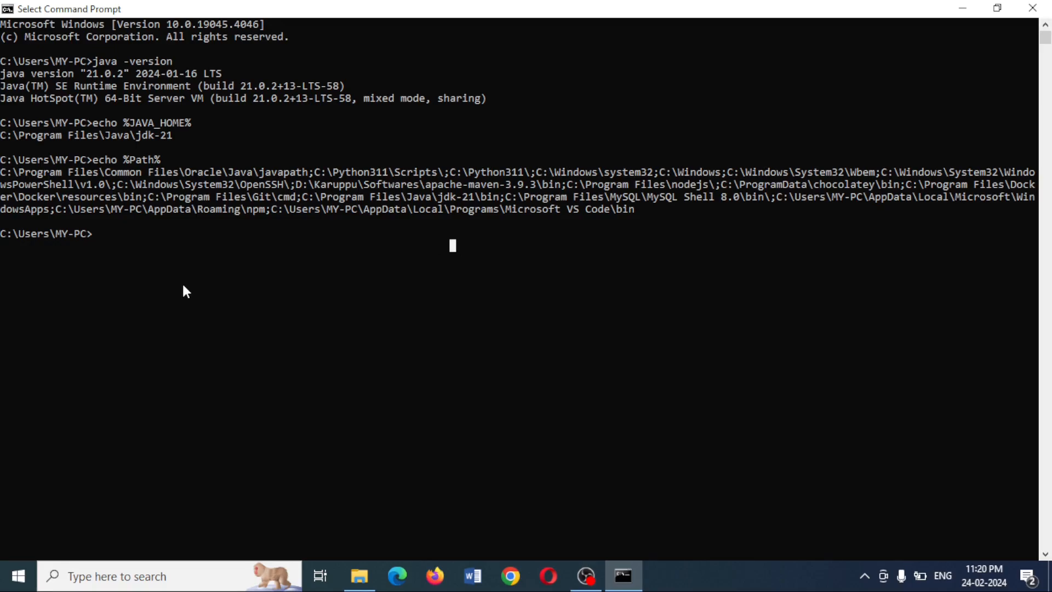
{"action": "left_click", "coordinate": [121, 234]}
{"action": "left_click", "coordinate": [70, 278]}
{"action": "left_click", "coordinate": [50, 241]}
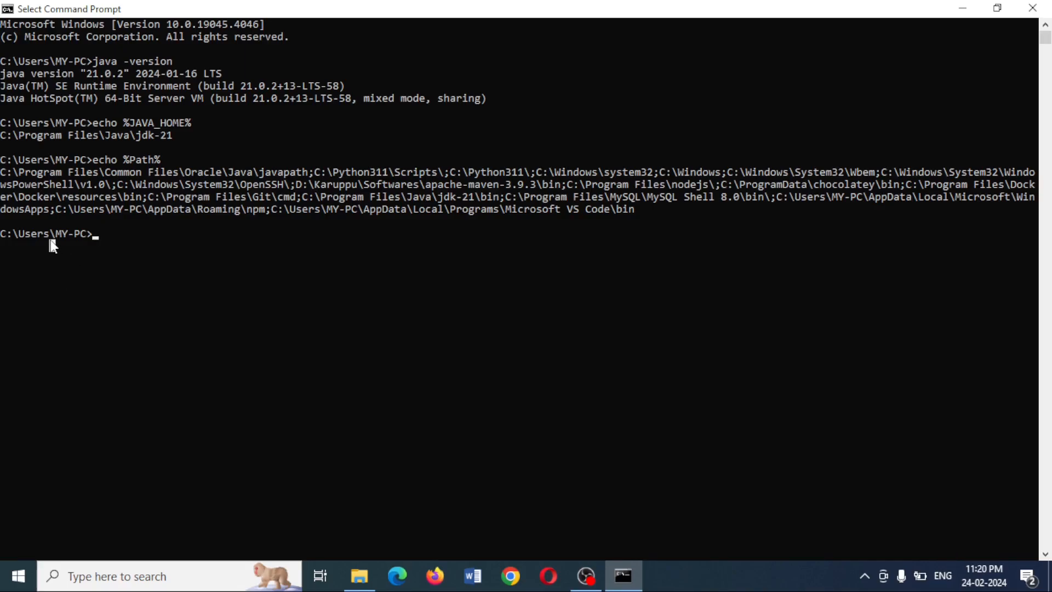